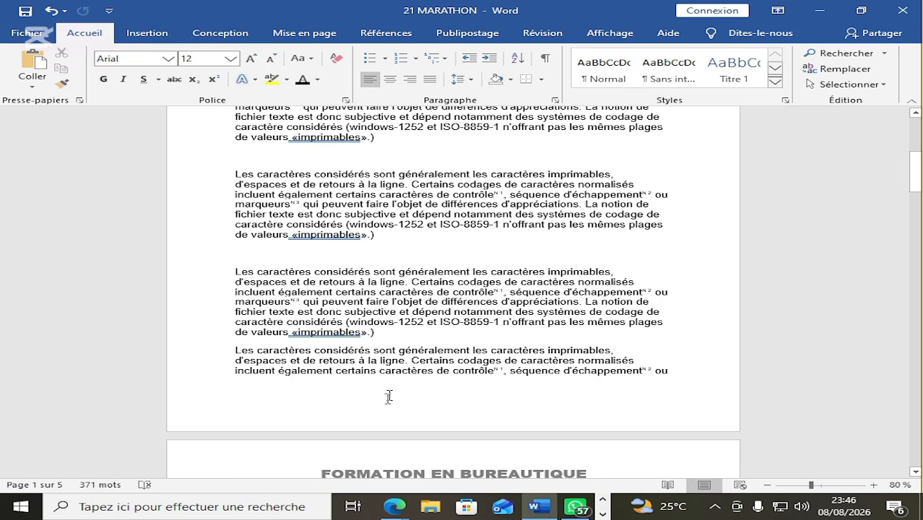
- Try to add the filler text "jjdjdjldk" after the last line of page 1, and erase it again
scroll(337, 300, down, 2)
scroll(450, 289, up, 3)
scroll(450, 289, up, 1)
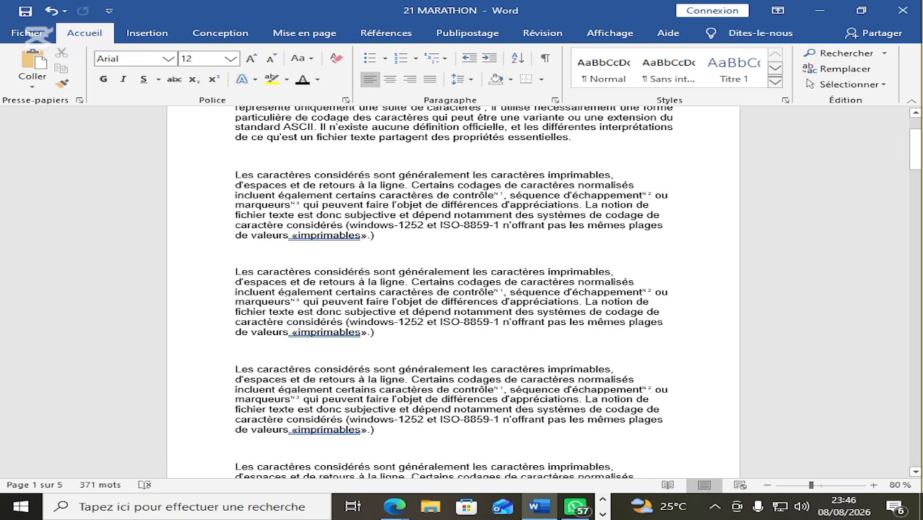
scroll(494, 317, down, 6)
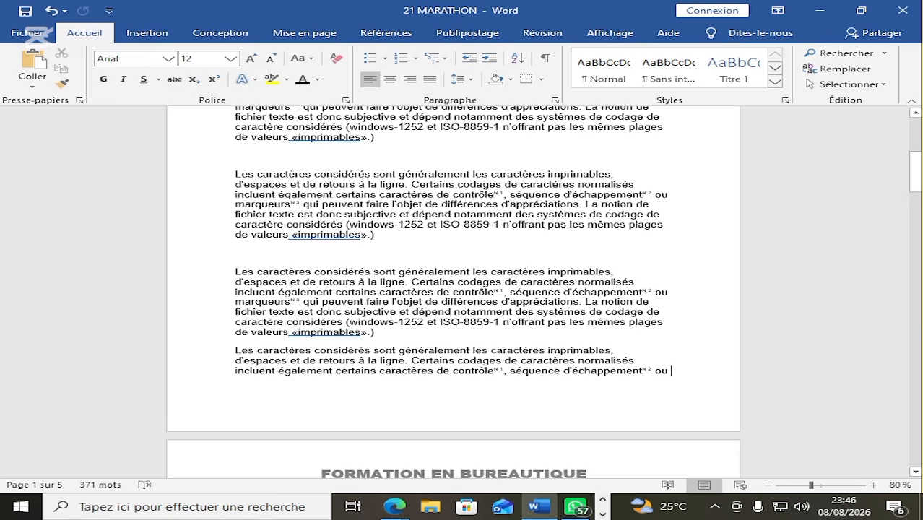
text(jjdjdjldk)
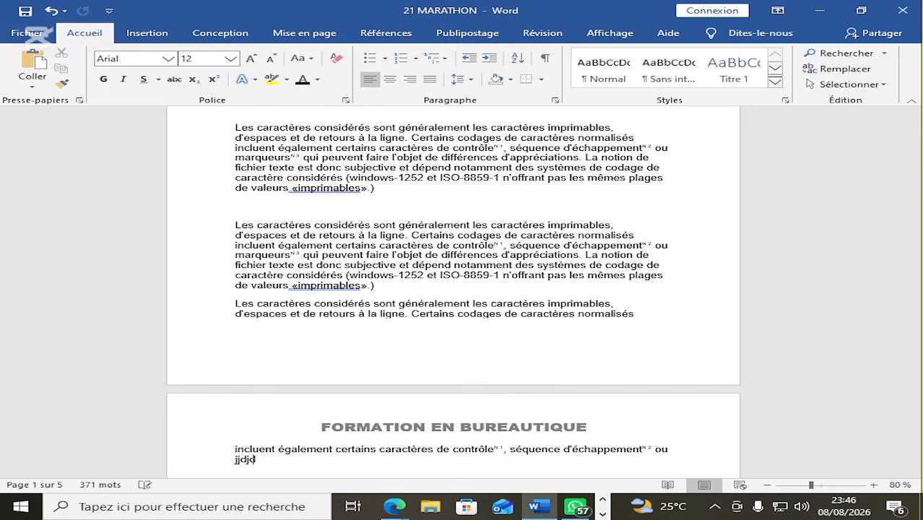
key(BackSpace)
key(BackSpace)
key(BackSpace)
key(BackSpace)
key(BackSpace)
key(BackSpace)
key(BackSpace)
key(BackSpace)
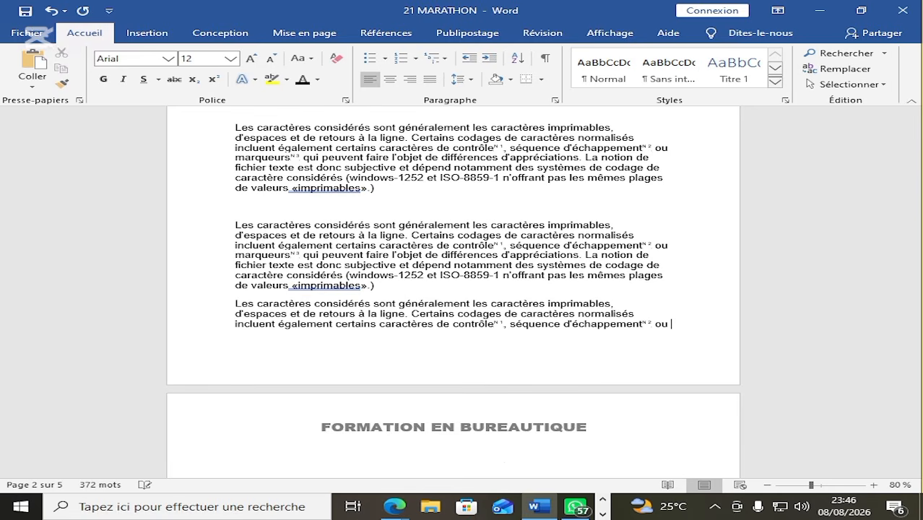
- Try continuing page 1's last line with "jdjdjdjdjd" and remove the added characters
text(jdjdjdjdjd)
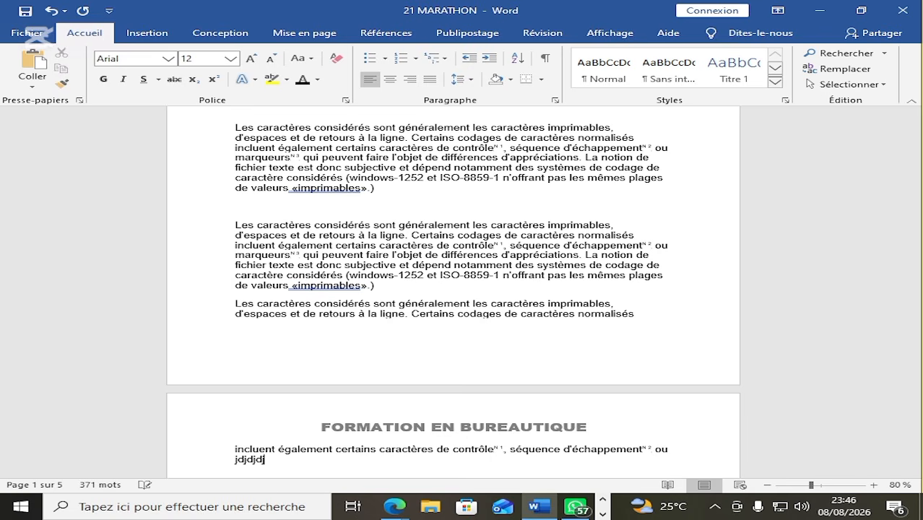
key(BackSpace)
key(BackSpace)
key(BackSpace)
key(BackSpace)
key(BackSpace)
key(BackSpace)
key(BackSpace)
key(BackSpace)
key(BackSpace)
key(BackSpace)
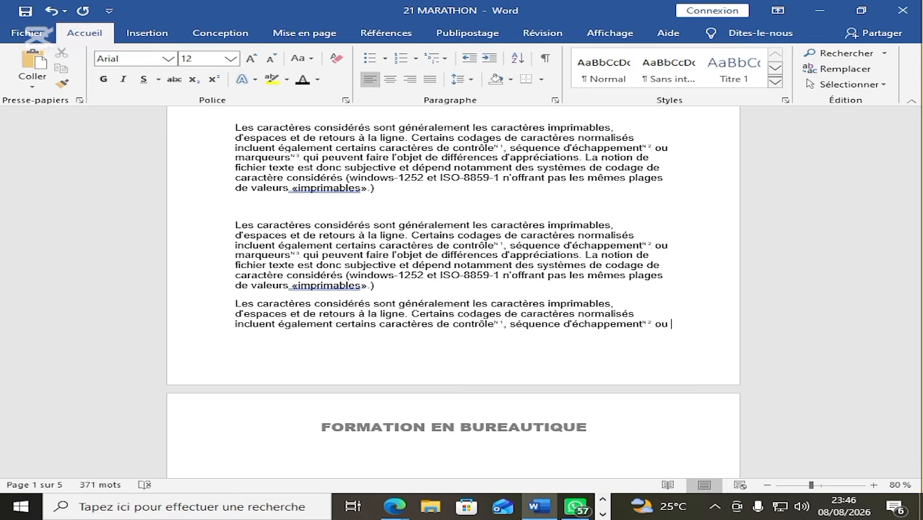
- Try to append "jd" to the end of the final paragraph on page 1, and delete it
scroll(259, 341, up, 10)
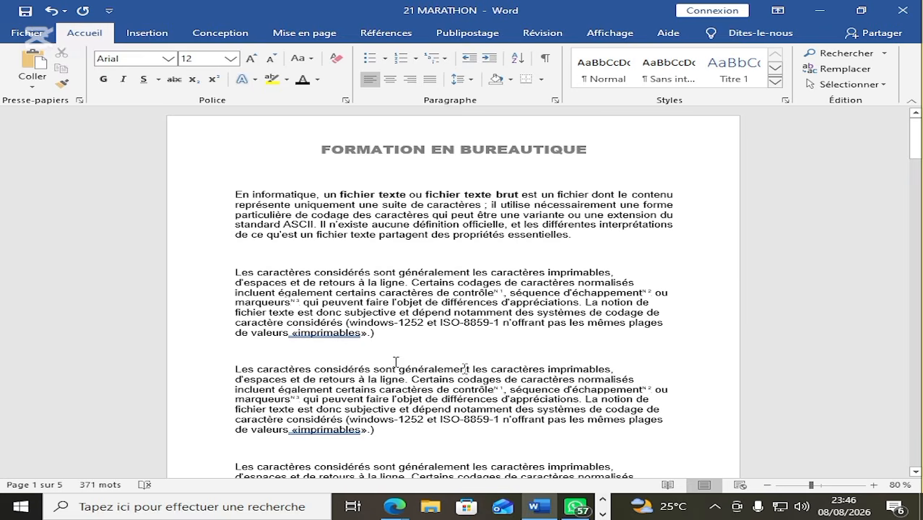
scroll(662, 369, down, 12)
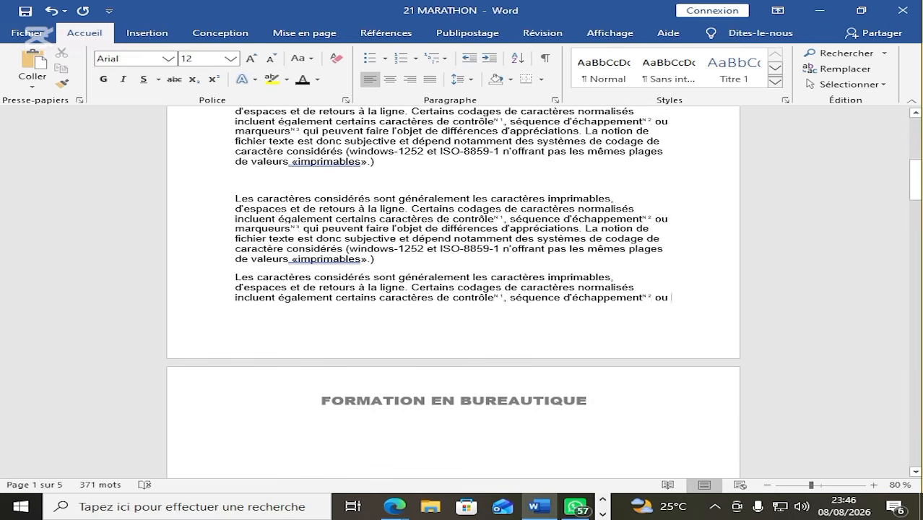
scroll(649, 354, down, 5)
scroll(160, 270, up, 1)
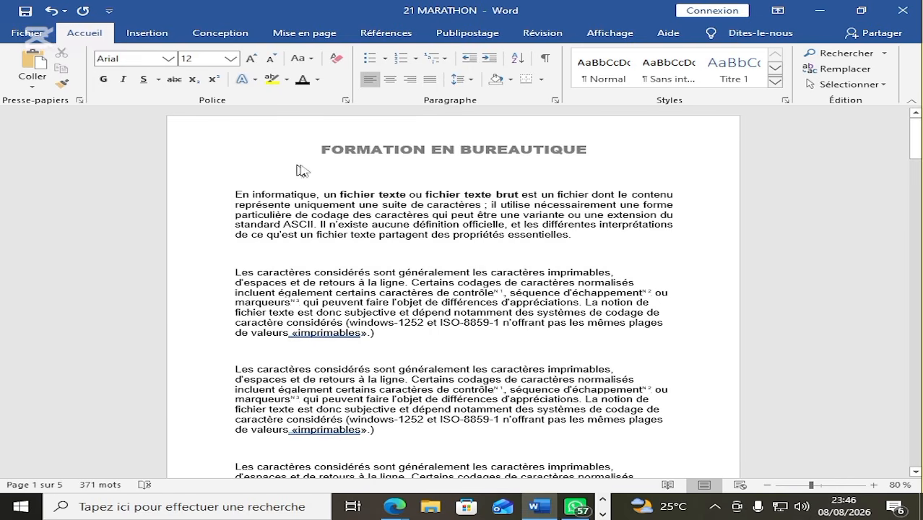
scroll(673, 347, down, 3)
scroll(274, 355, down, 6)
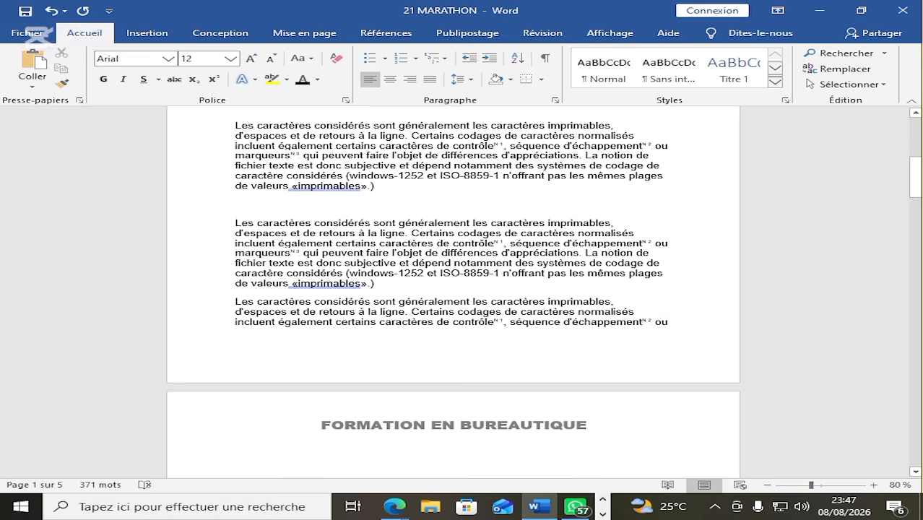
text(jd)
key(BackSpace)
key(BackSpace)
key(BackSpace)
- Append the filler text "jdjdfj" directly after "ou" in the last line of page 1
click(465, 354)
click(666, 317)
scroll(663, 322, up, 5)
scroll(453, 289, up, 2)
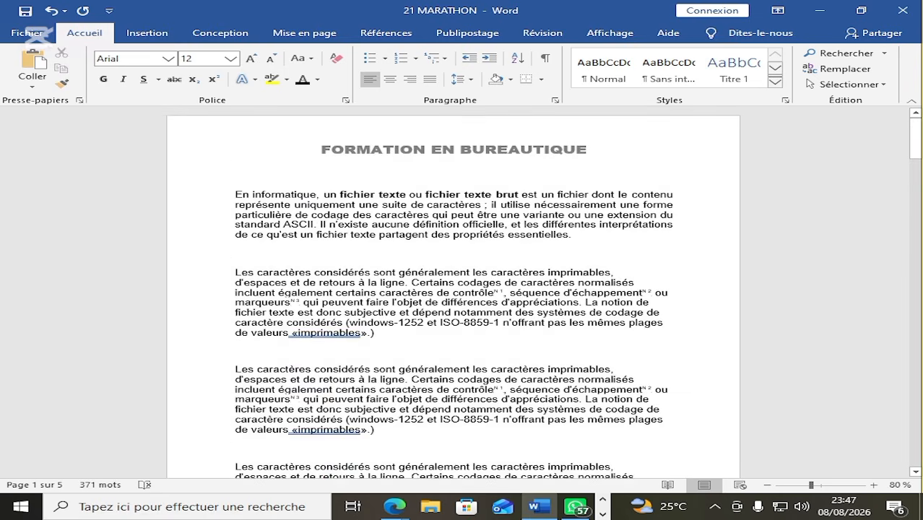
scroll(454, 289, down, 12)
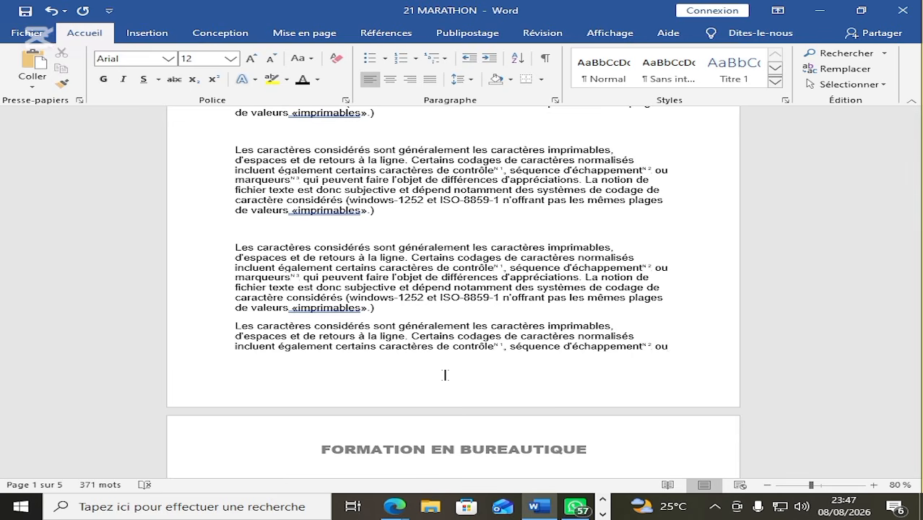
text(jdjdfj)
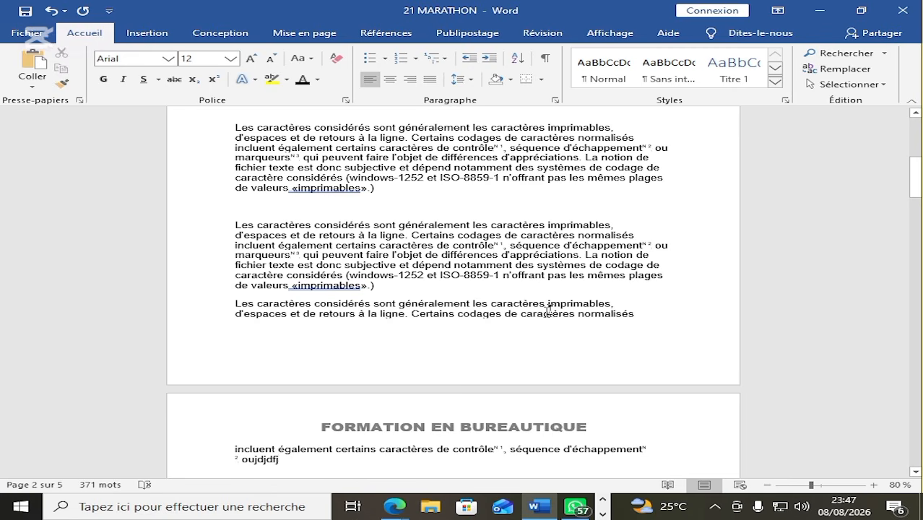
- Draw a wide, flat text box just below the last text line of page 1, spanning nearly the text width
scroll(279, 191, up, 5)
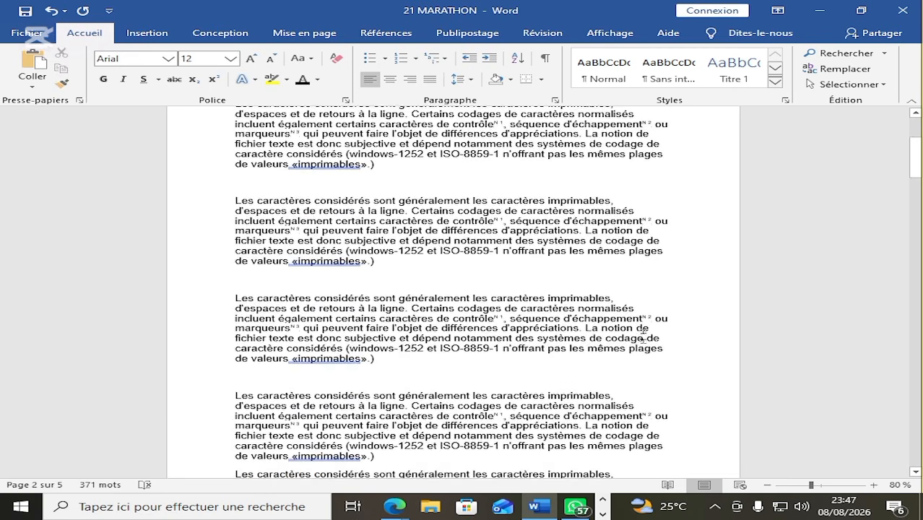
click(145, 32)
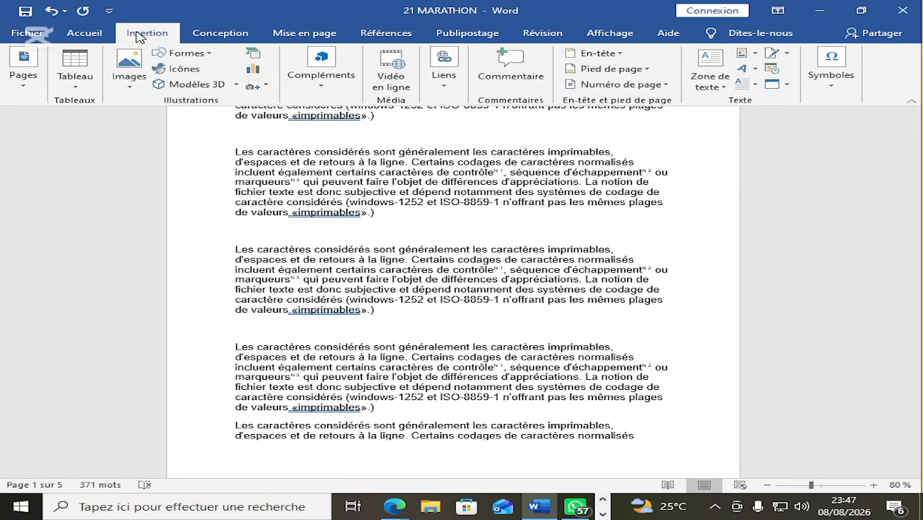
click(717, 87)
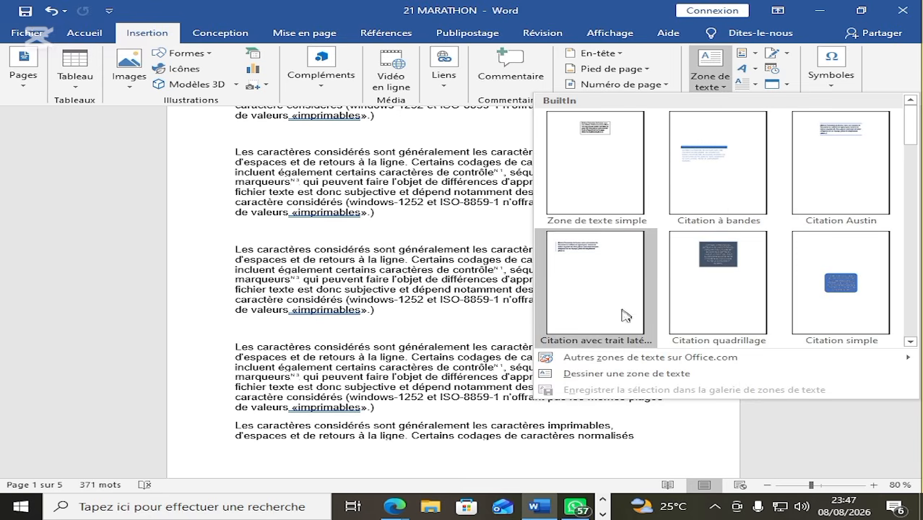
click(607, 376)
scroll(246, 352, down, 3)
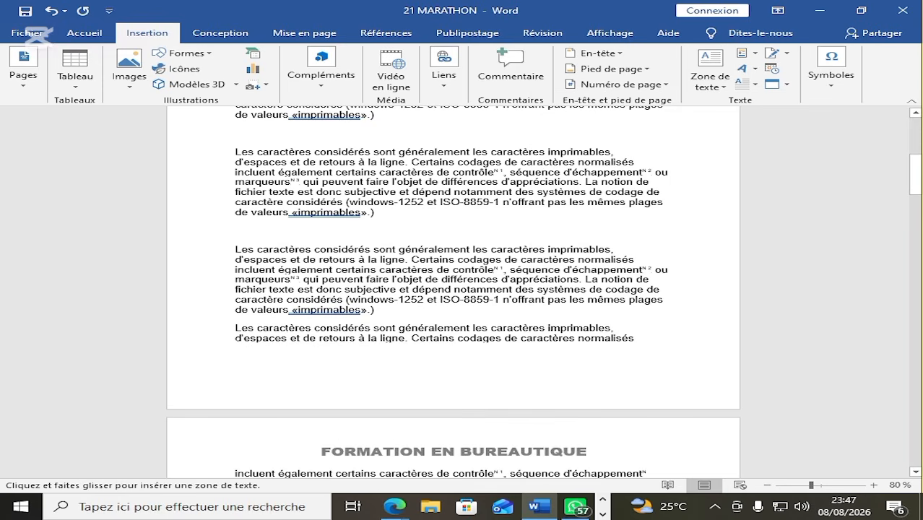
drag(237, 347, 645, 380)
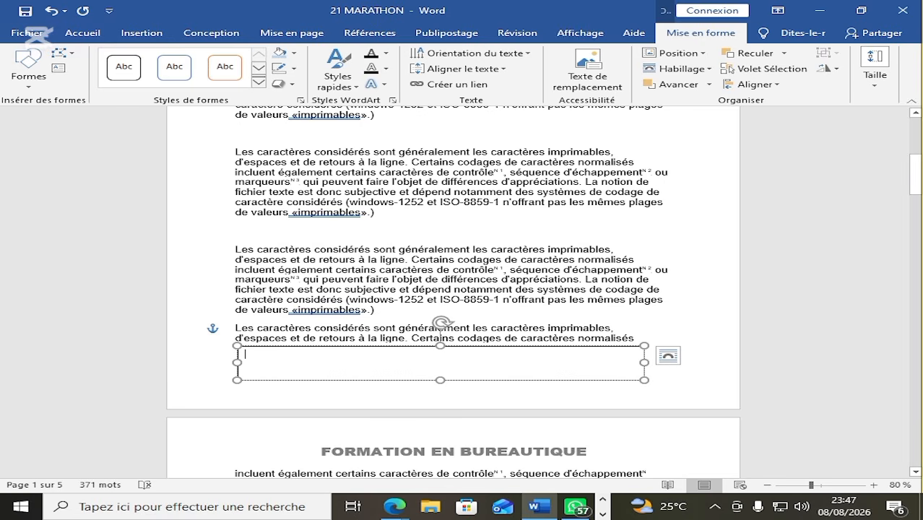
- Try entering the filler text "hahsilsd" in the new text box and erase it
text(hahsilsd)
key(BackSpace)
key(BackSpace)
key(BackSpace)
key(BackSpace)
key(BackSpace)
key(BackSpace)
key(BackSpace)
key(BackSpace)
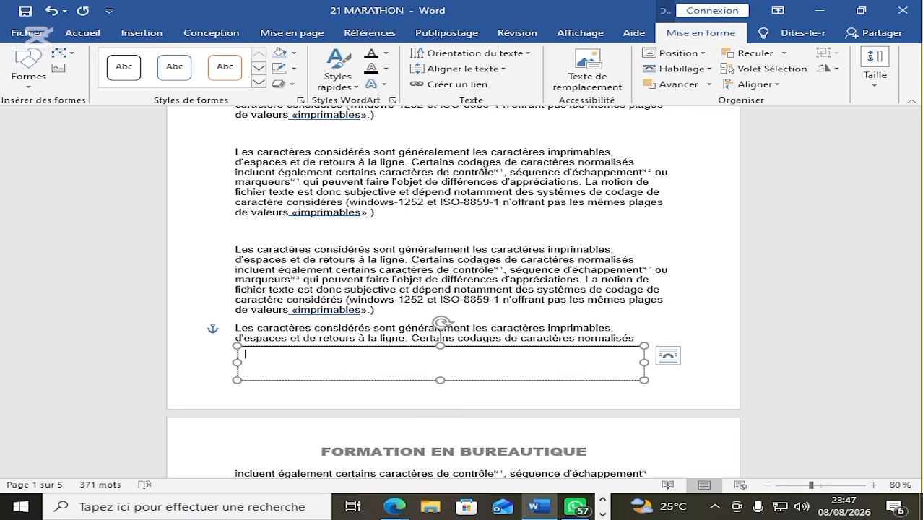
- Enter "Fin formation" in the text box at the foot of page 1
click(628, 337)
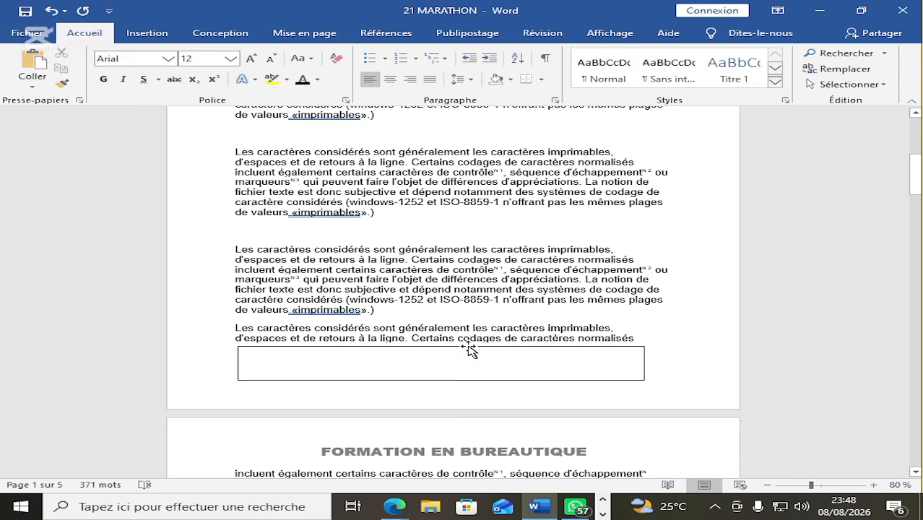
click(244, 354)
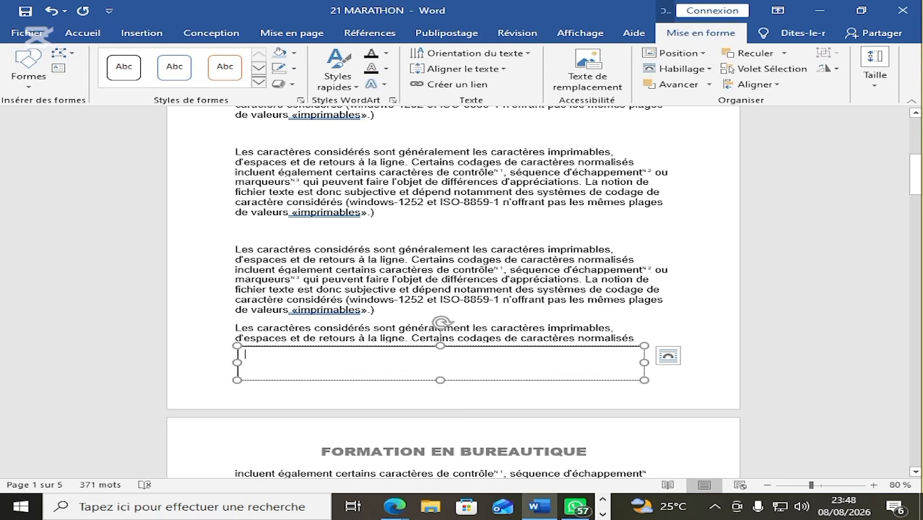
text(form)
key(BackSpace)
key(BackSpace)
key(BackSpace)
key(BackSpace)
text(Fin )
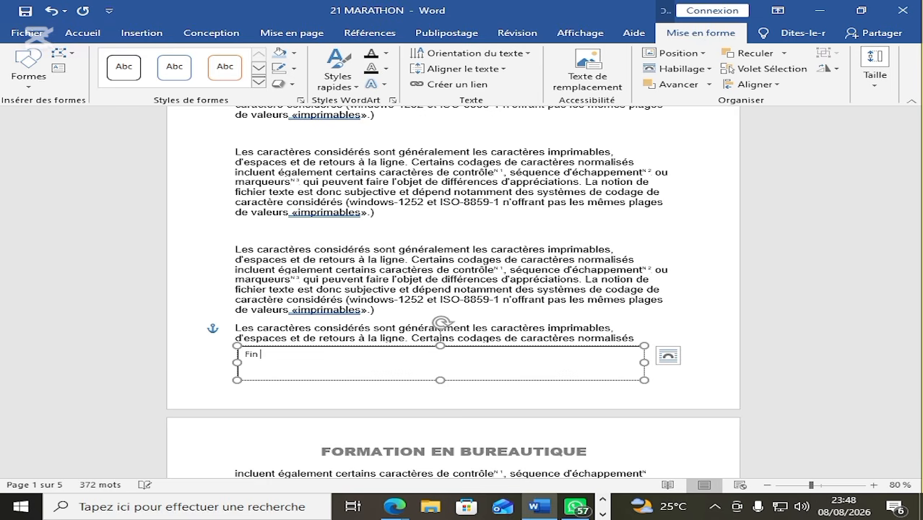
text(formation)
click(594, 260)
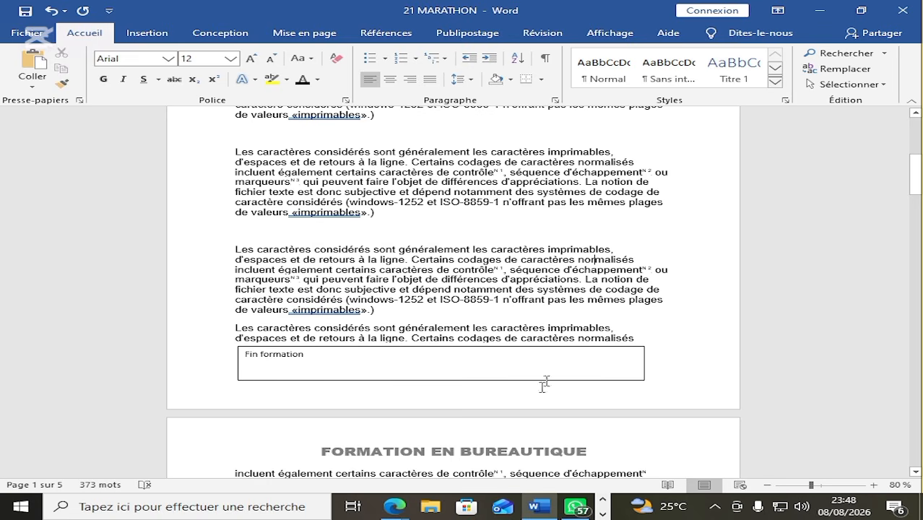
- Move the text box slightly left and down so its left edge lines up with the paragraph text
click(344, 349)
drag(345, 348, 342, 348)
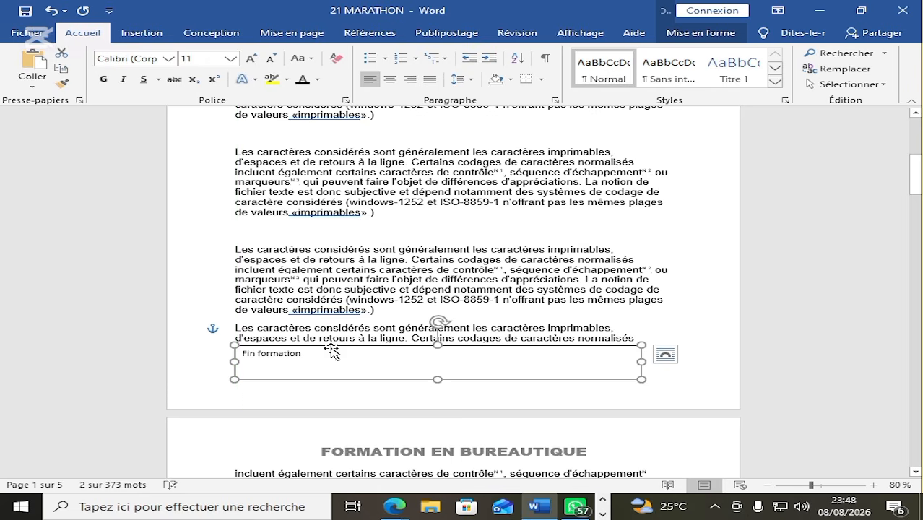
drag(397, 380, 393, 384)
click(500, 310)
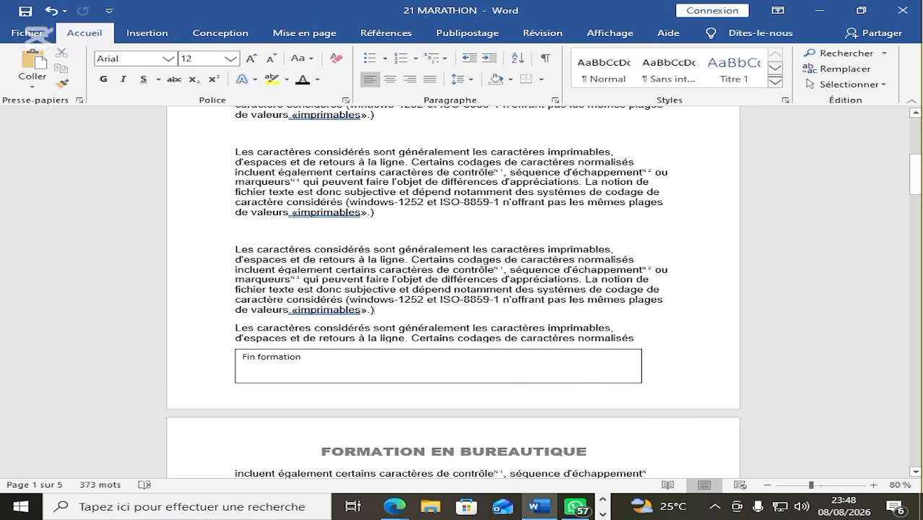
- Fill the "Fin formation" text box with white
click(533, 354)
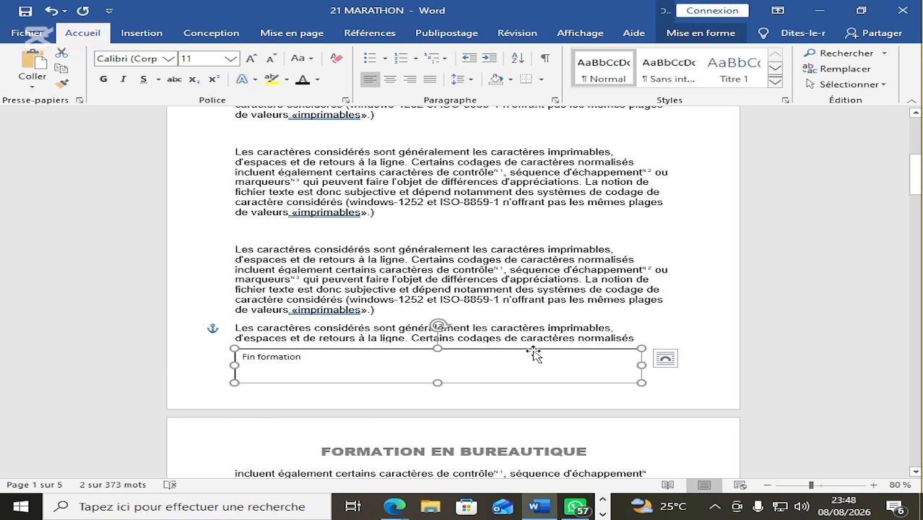
click(690, 34)
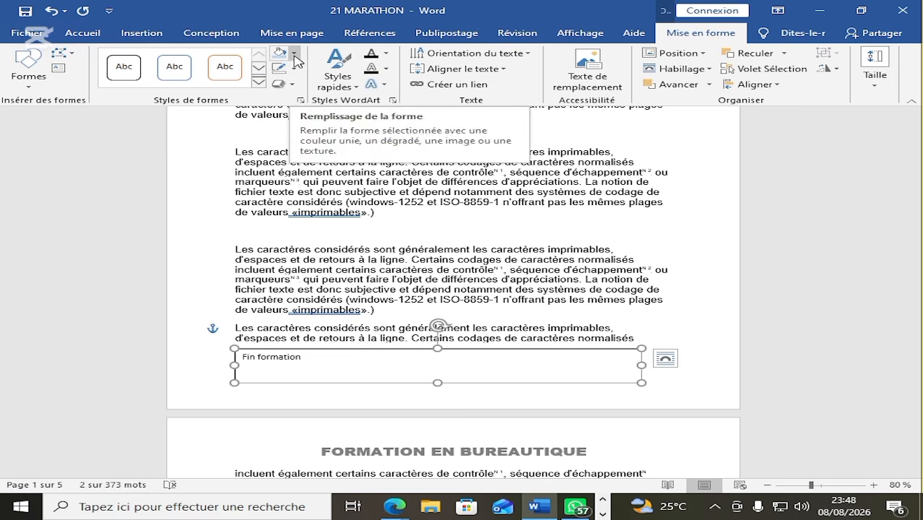
click(295, 54)
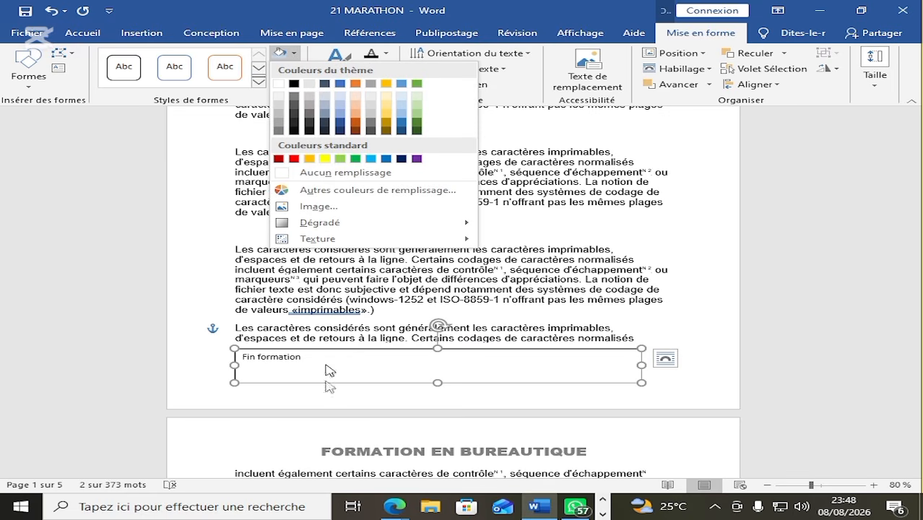
click(278, 85)
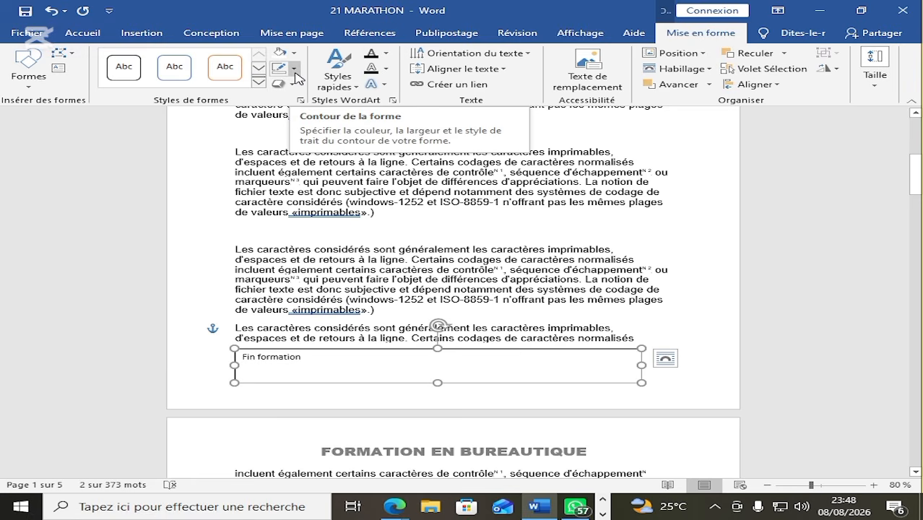
click(235, 230)
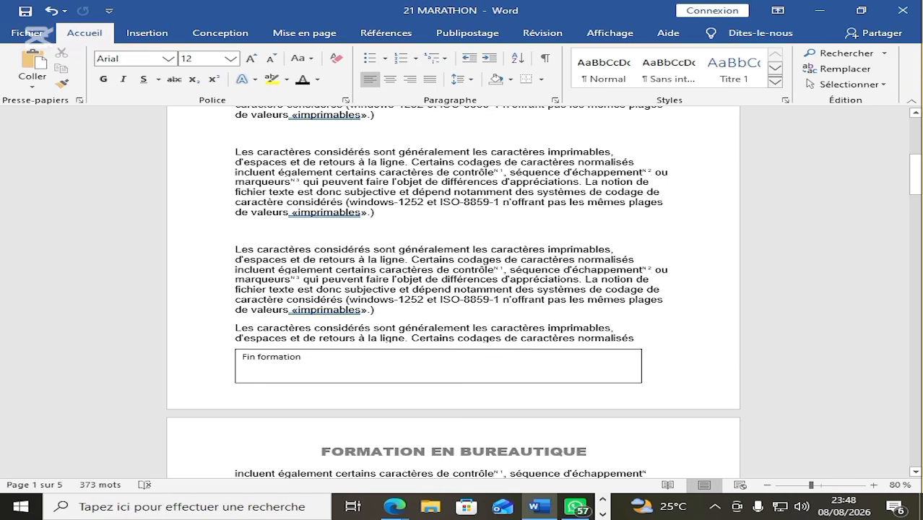
- Remove the outline of the "Fin formation" text box
click(320, 353)
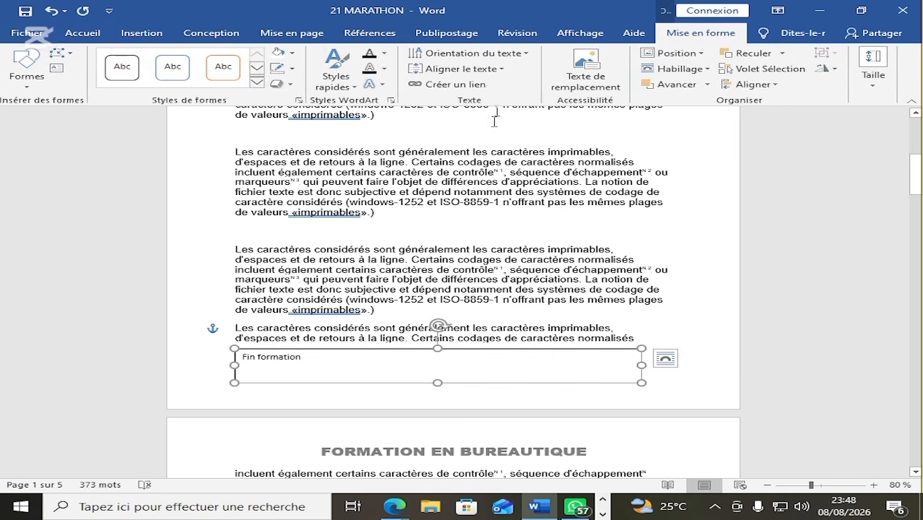
click(294, 69)
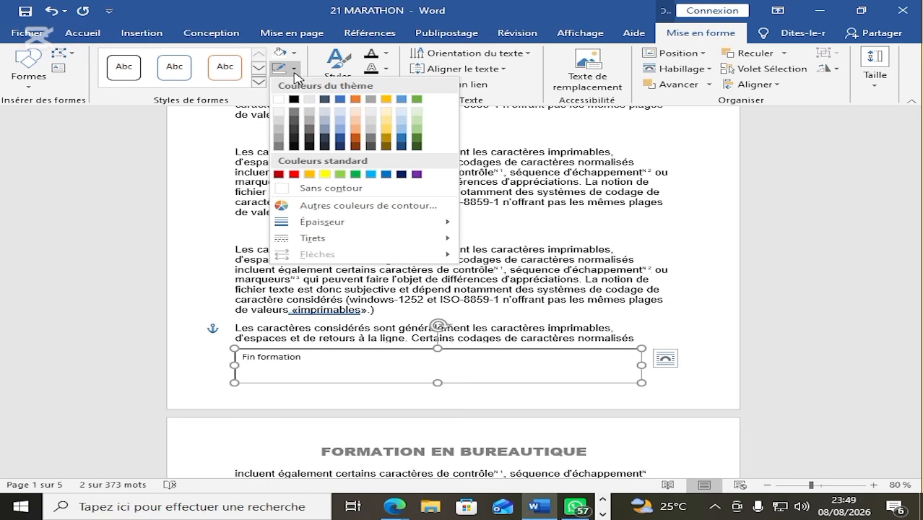
click(322, 188)
click(700, 294)
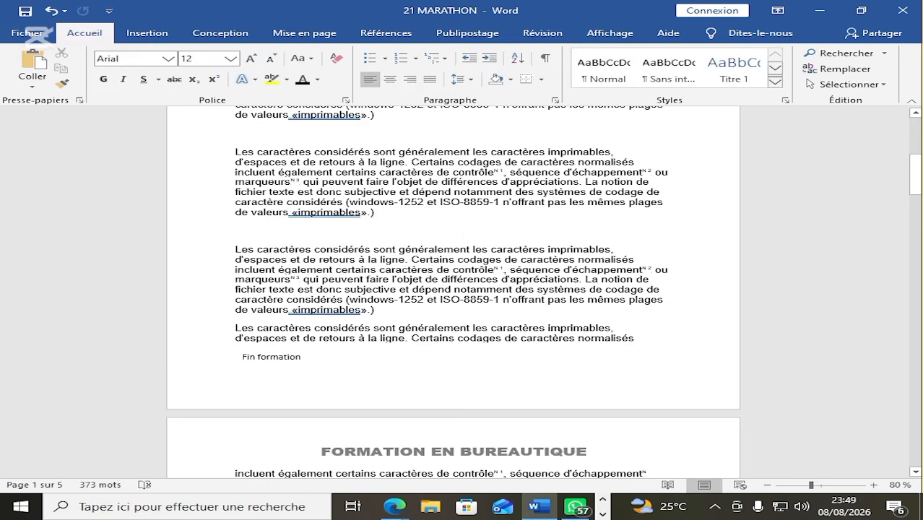
- Shift the text box slightly left and up so "Fin formation" aligns with the paragraph above
click(285, 352)
drag(285, 350, 279, 346)
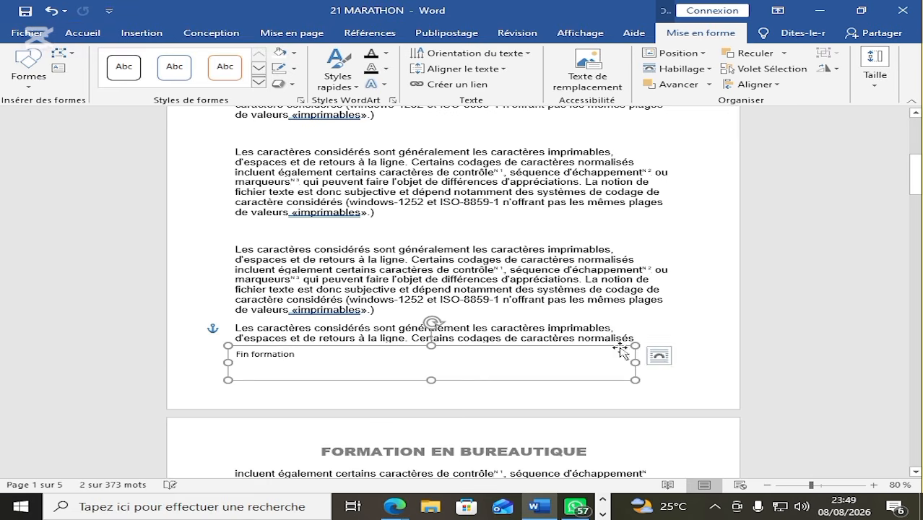
click(420, 351)
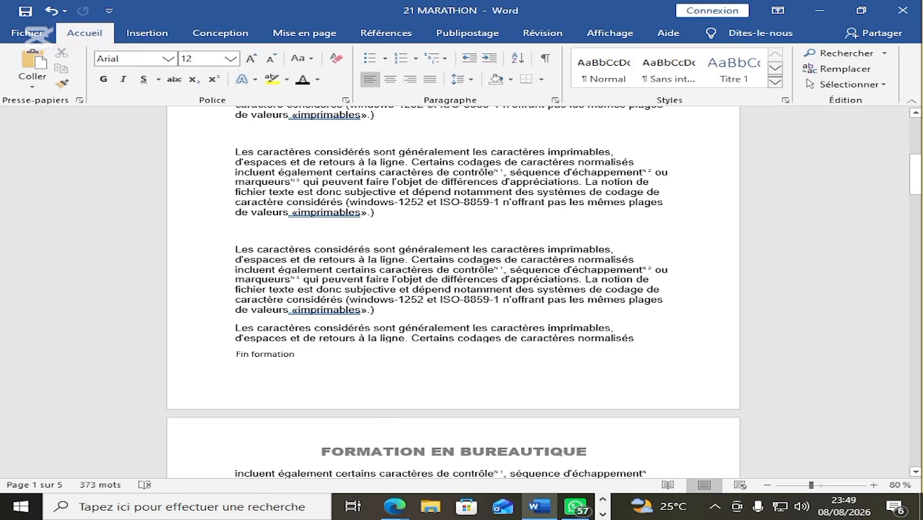
- Delete the leftover paragraph text at the start of page 2, from "incluent également" through "oujdjdfj"
scroll(290, 372, down, 3)
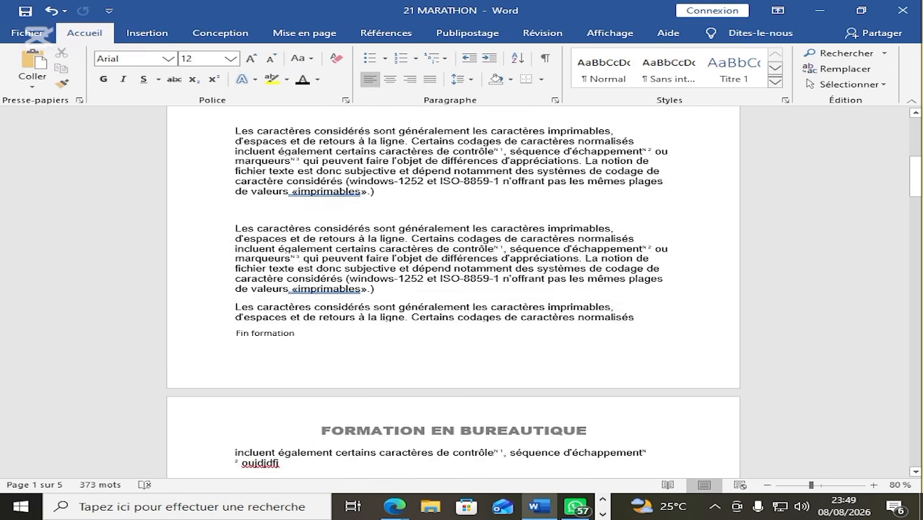
scroll(290, 373, up, 3)
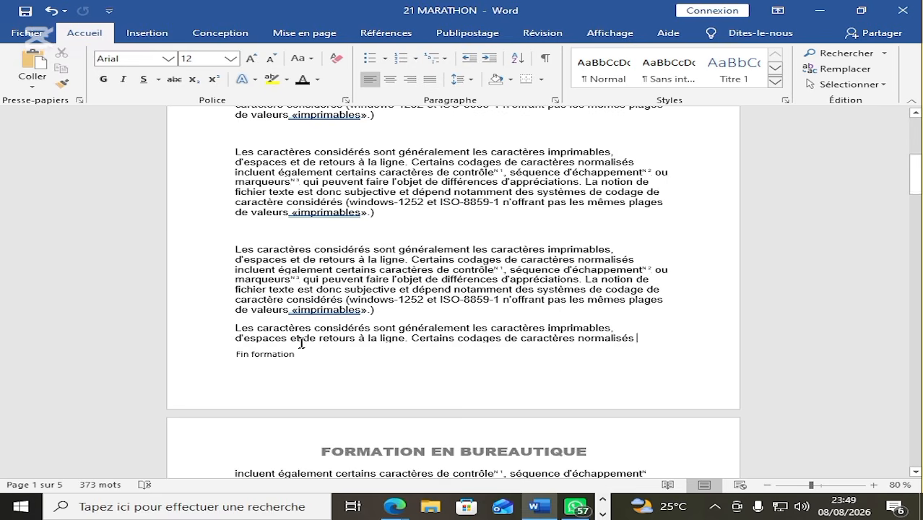
scroll(301, 343, down, 5)
double_click(201, 307)
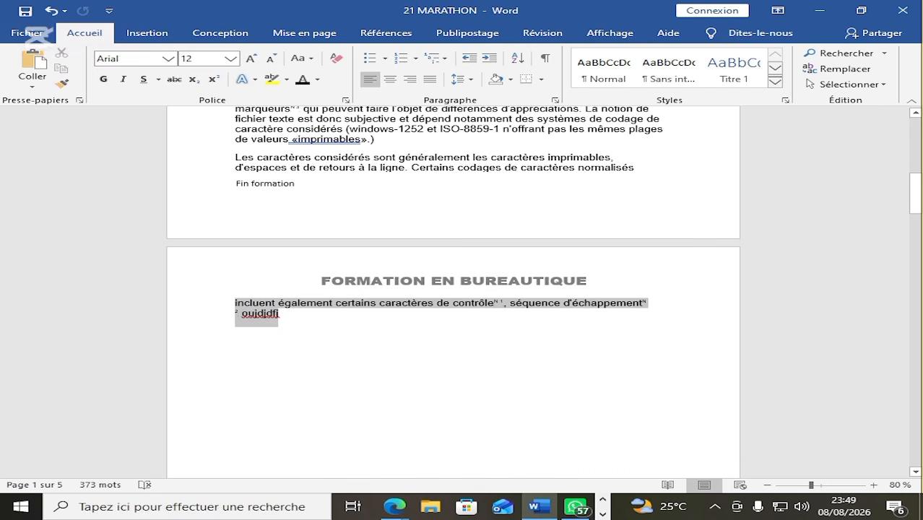
key(BackSpace)
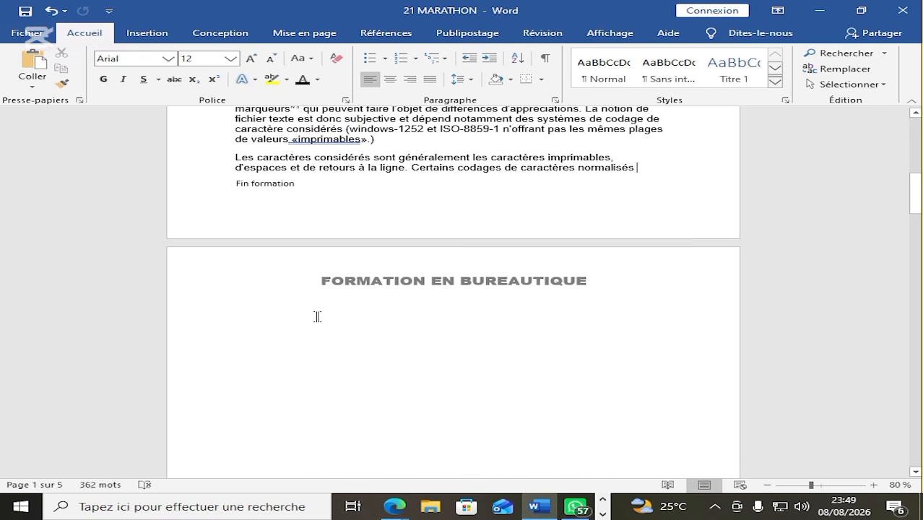
- Add two blank lines at the start of page 2 and set the font to Arial Black, size 22
key(Return)
key(Return)
click(168, 59)
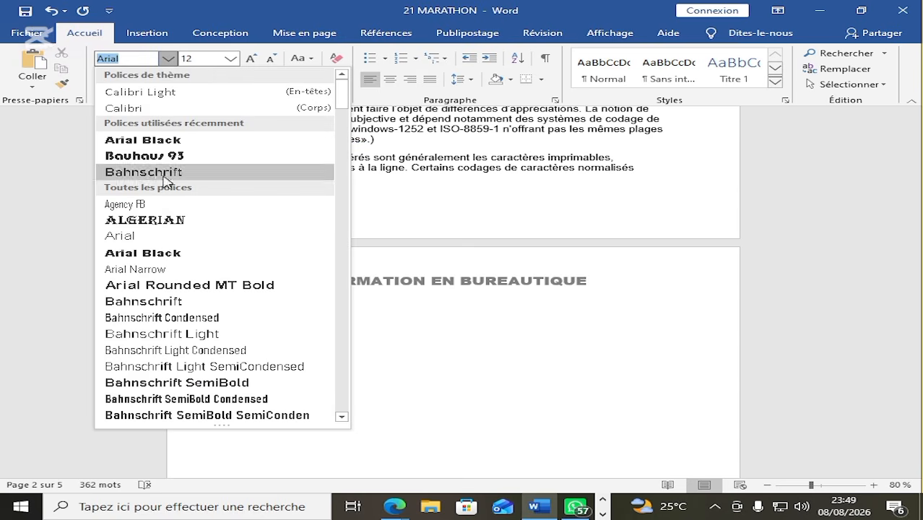
click(164, 140)
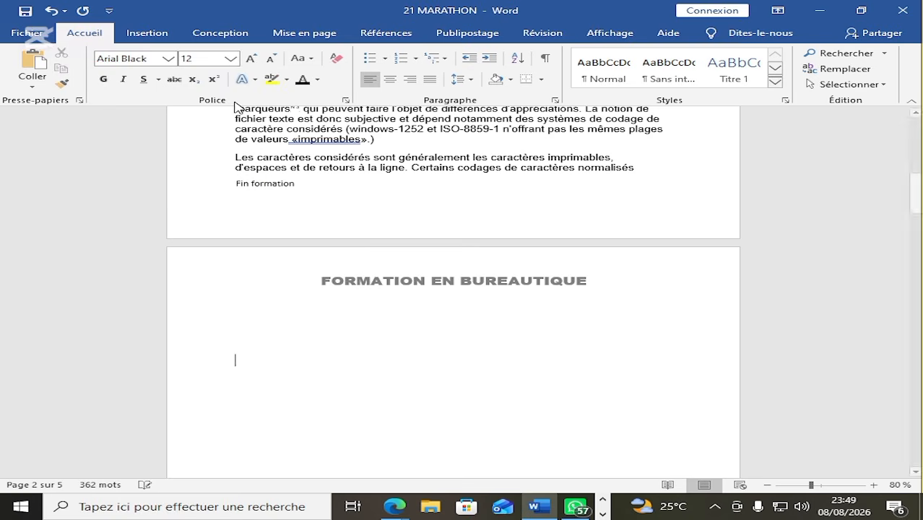
click(231, 59)
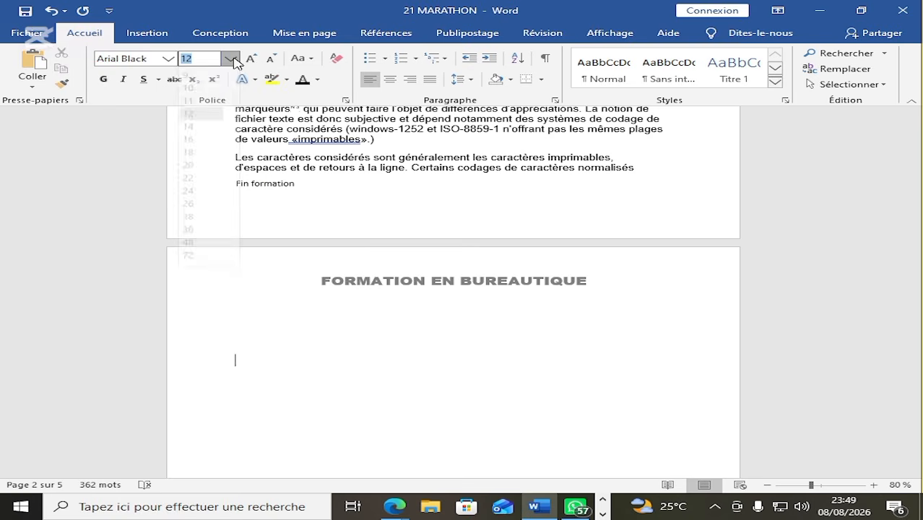
click(203, 189)
- Begin the title on page 2 in capitals with "THEME : RAPP"
text(the)
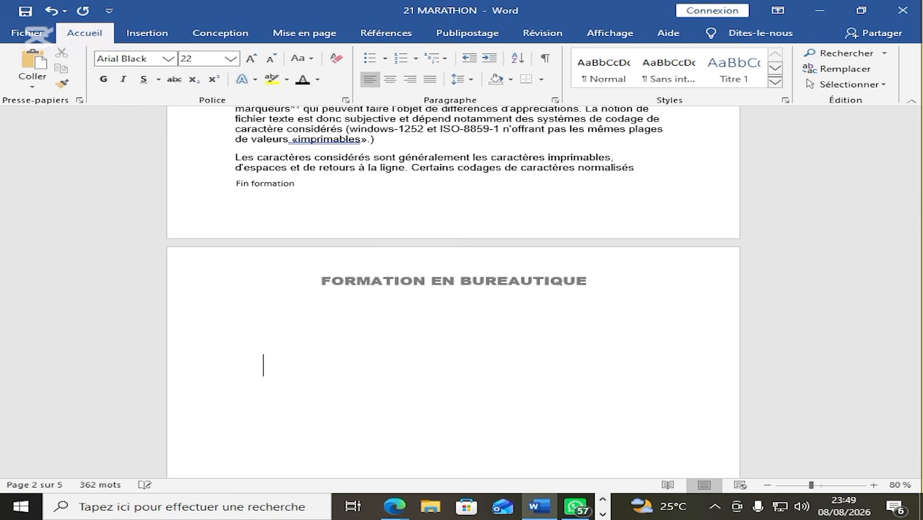
key(BackSpace)
key(BackSpace)
key(BackSpace)
text(THEME :)
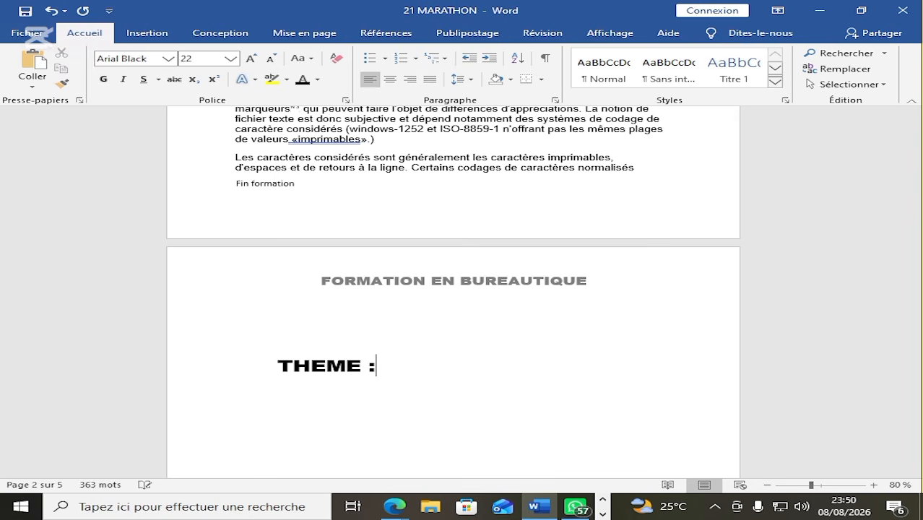
text( RAPP)
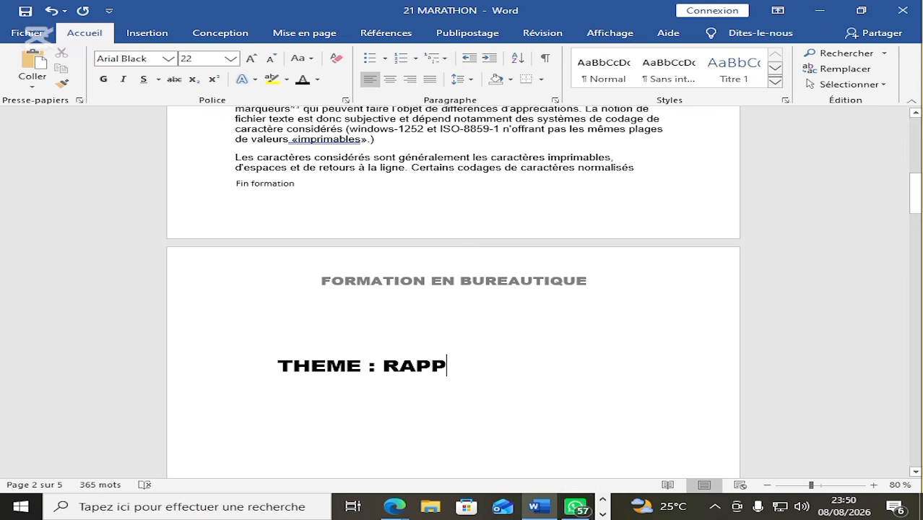
- Switch to the Google Meet call, present different content by sharing a window, and return to the Word document
mouse_move(532, 510)
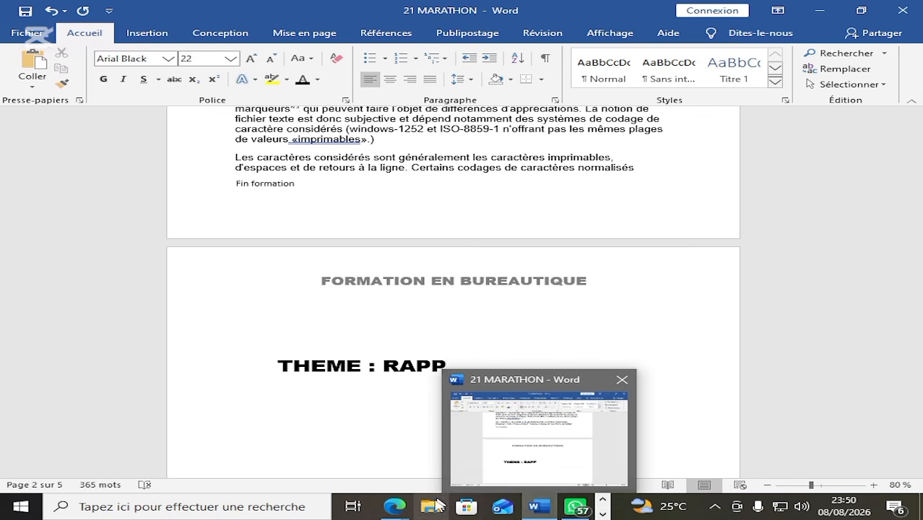
mouse_move(394, 506)
click(303, 435)
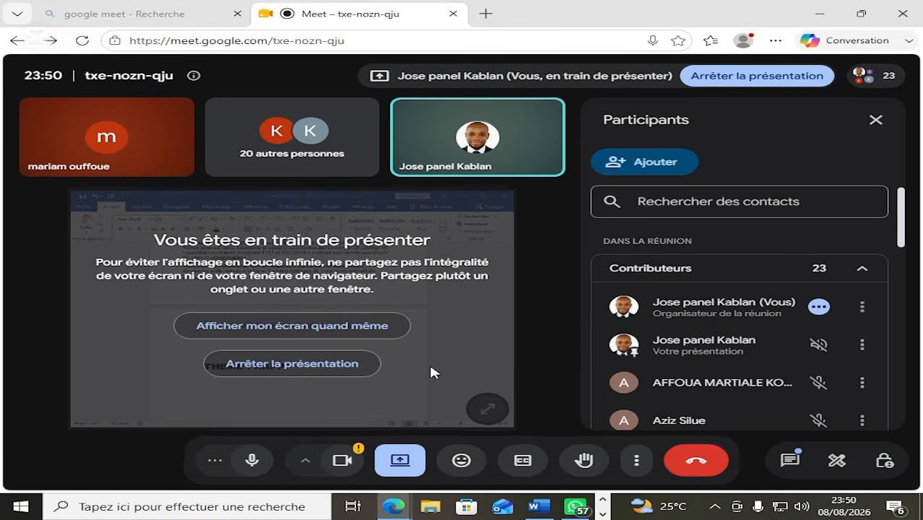
click(417, 449)
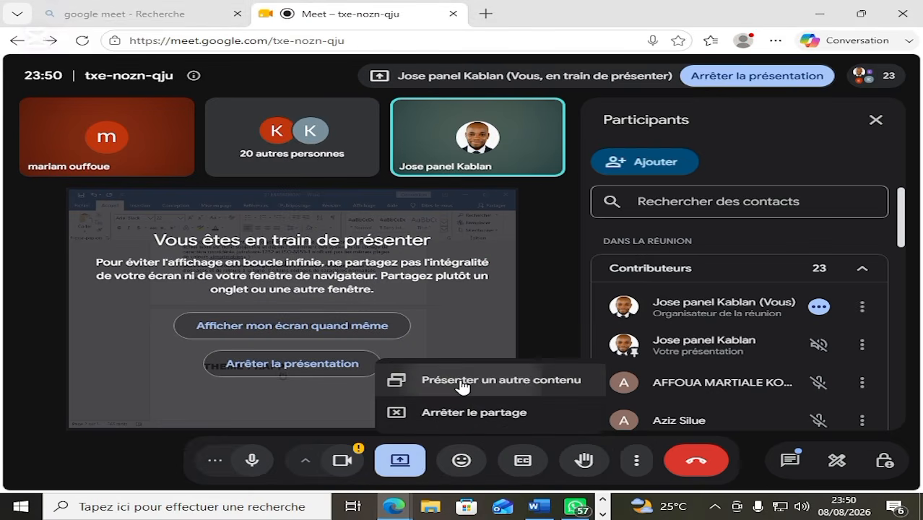
click(404, 381)
click(486, 116)
click(498, 206)
click(619, 367)
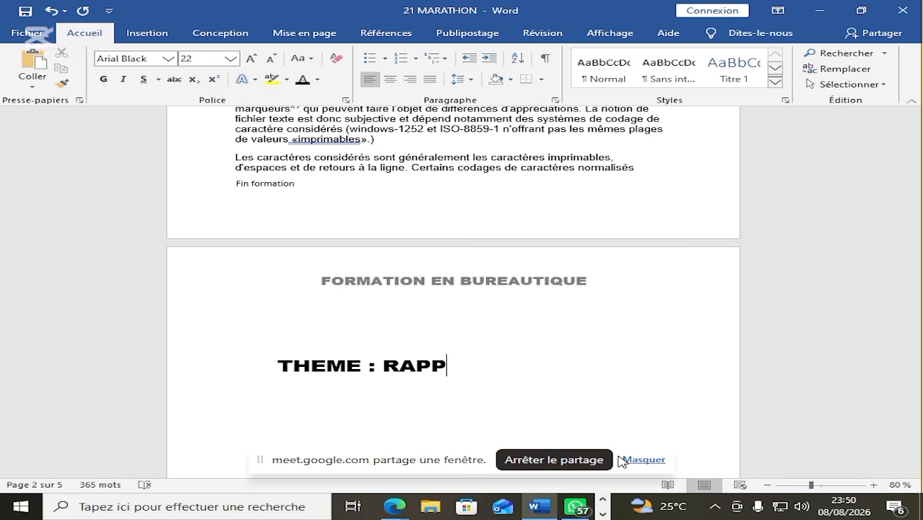
- Complete the page 2 title so it reads "THEME : RAPPORT STAGE"
text(OT)
key(BackSpace)
text(RT )
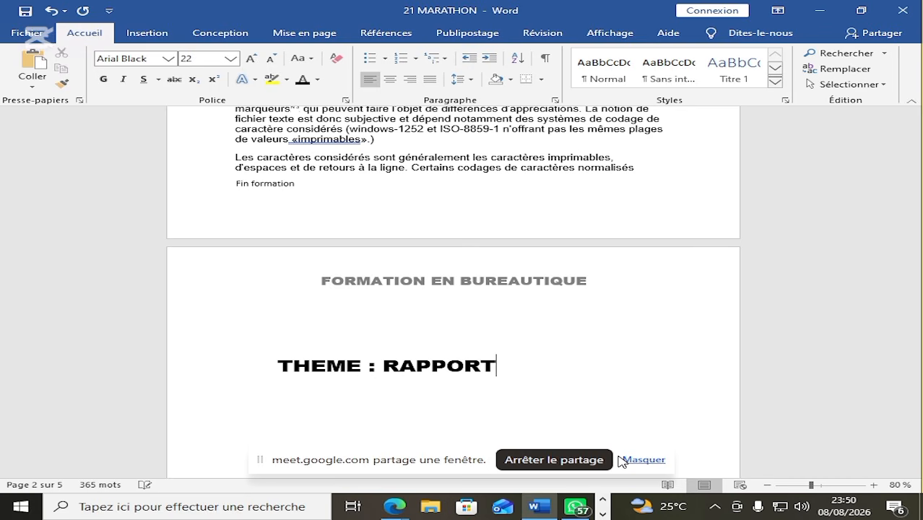
text(STAGH)
key(BackSpace)
text(E)
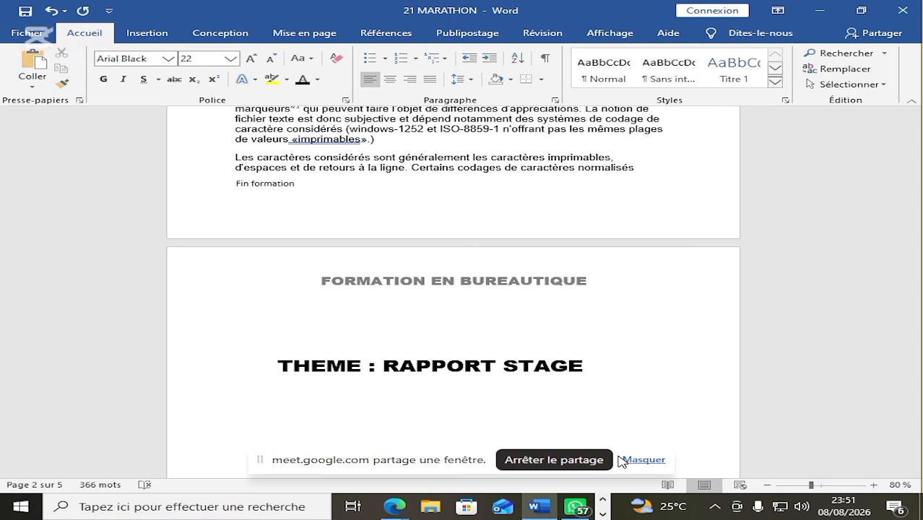
- Delete the entire "THEME : RAPPORT STAGE" title line from page 2
key(Home)
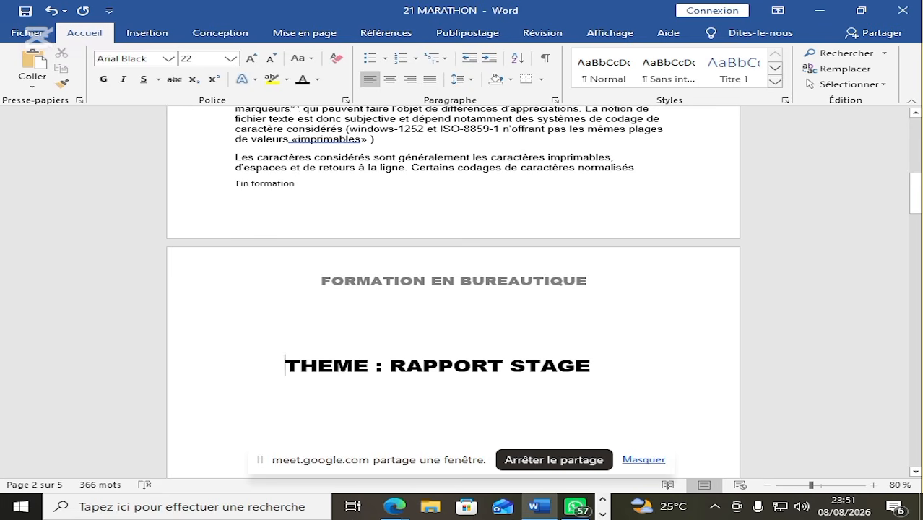
drag(592, 367, 260, 382)
key(Delete)
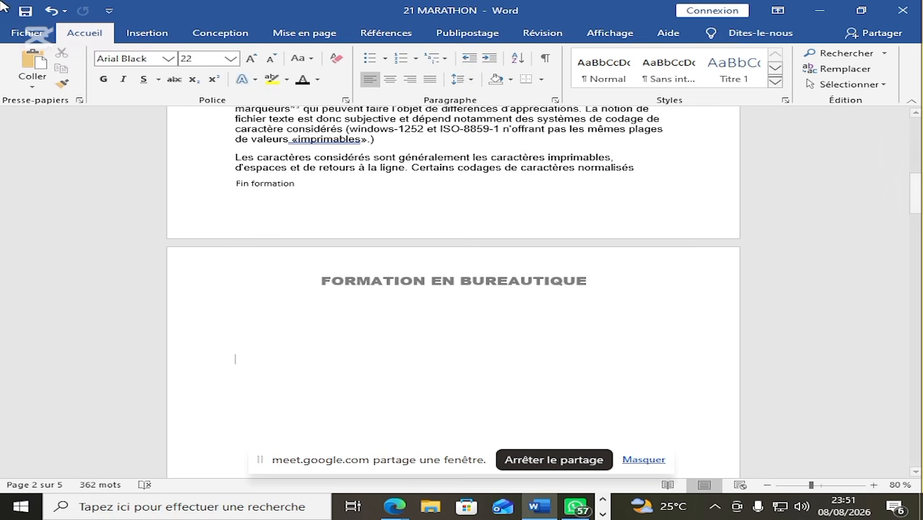
- Draw a wide rectangular text box below the "FORMATION EN BUREAUTIQUE" header on page 2
click(133, 34)
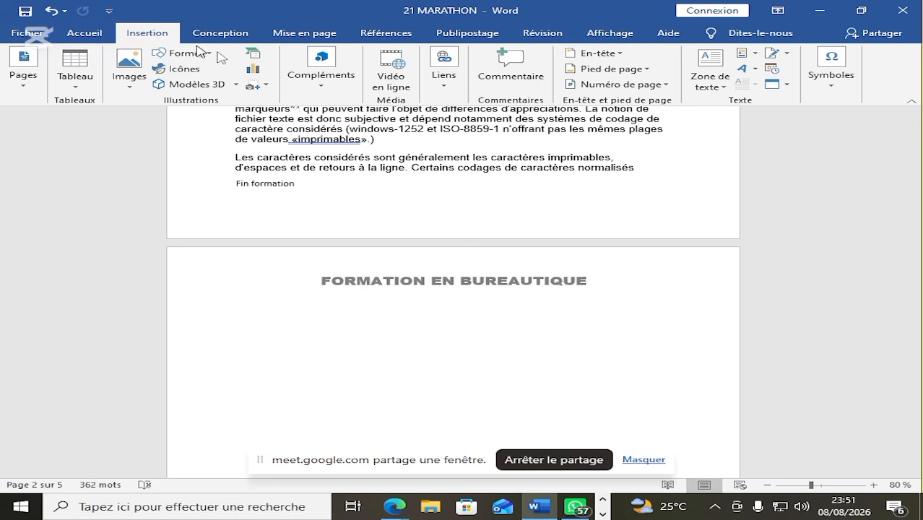
click(721, 85)
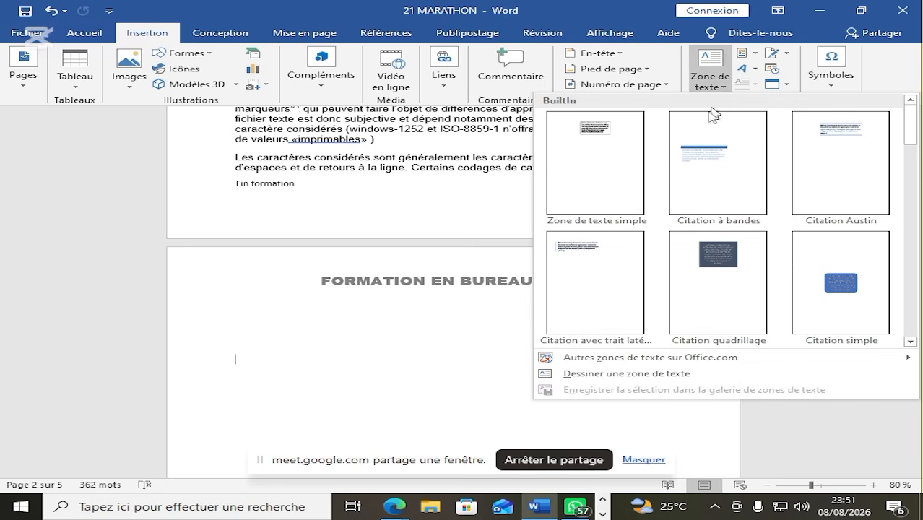
click(616, 381)
scroll(386, 289, down, 3)
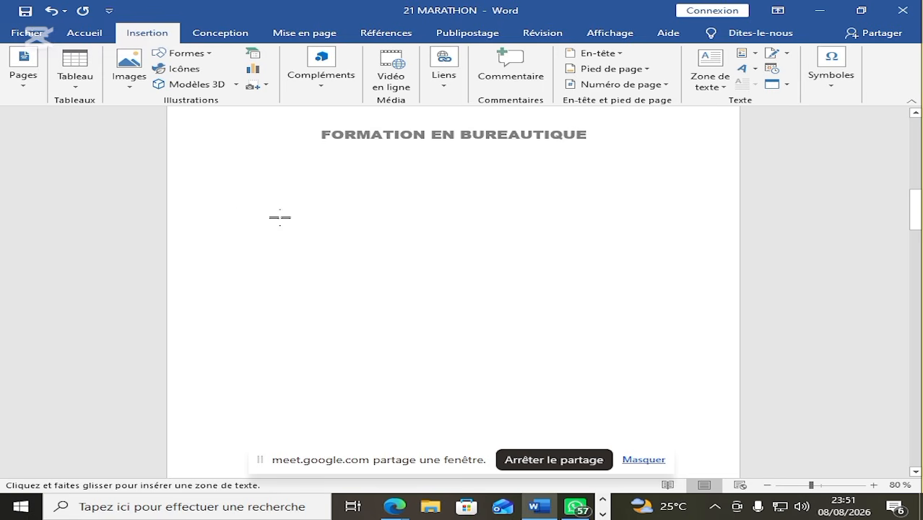
drag(282, 191, 635, 301)
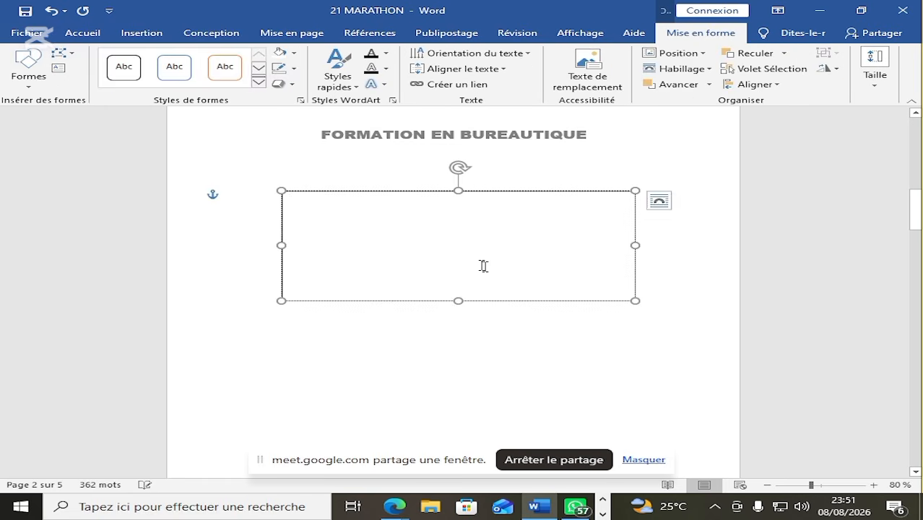
click(466, 364)
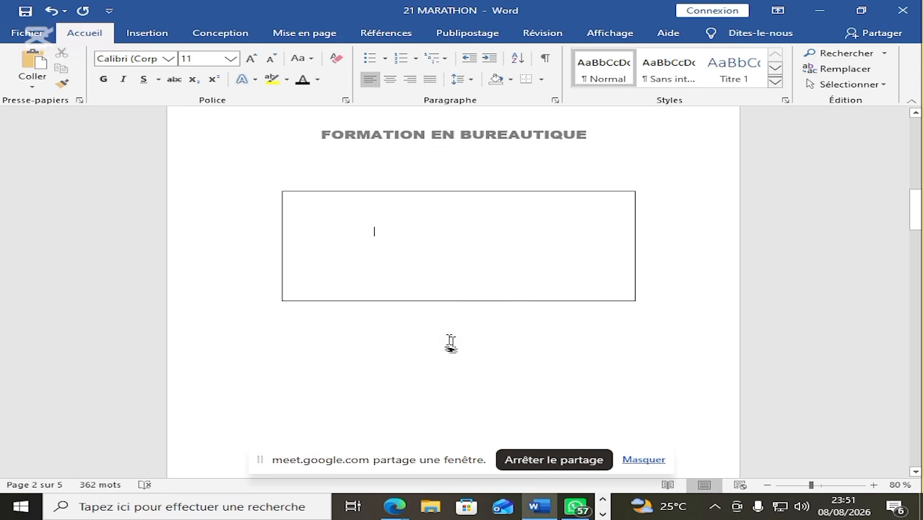
- Change the shape of the page 2 text box to a horizontal scroll banner
click(419, 196)
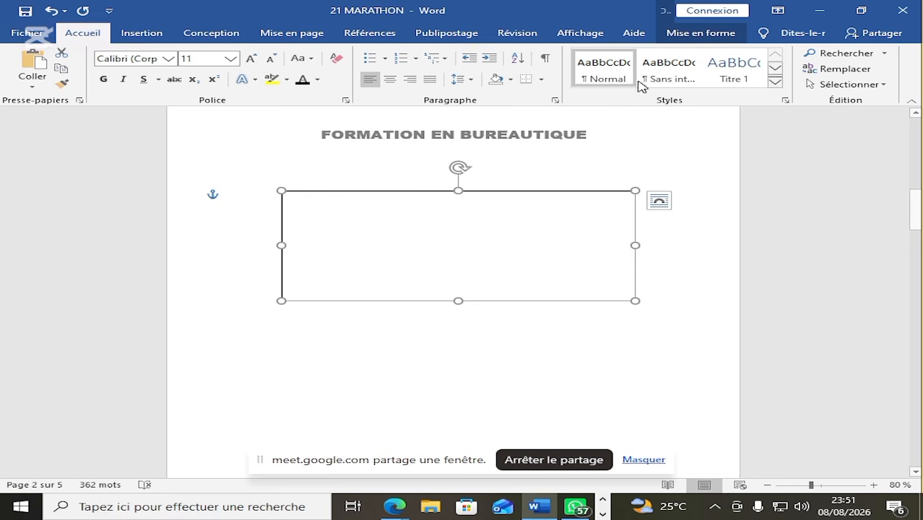
click(695, 35)
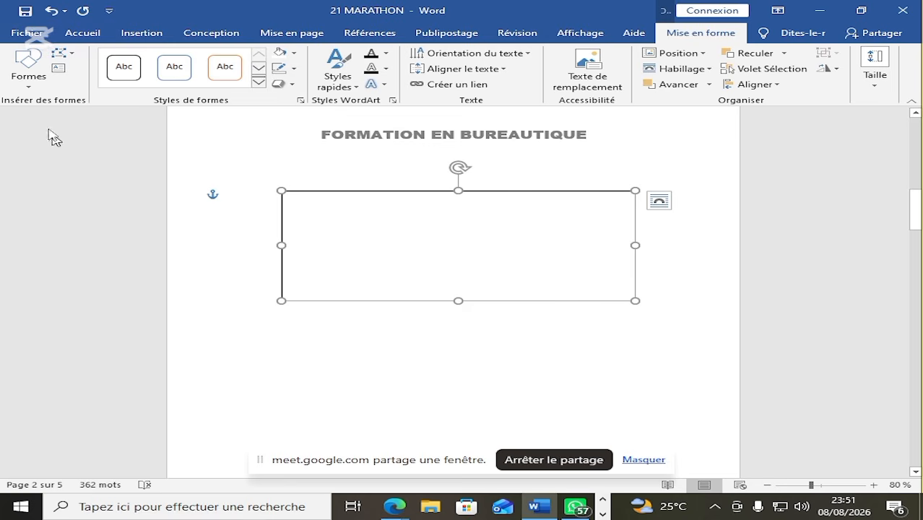
click(71, 58)
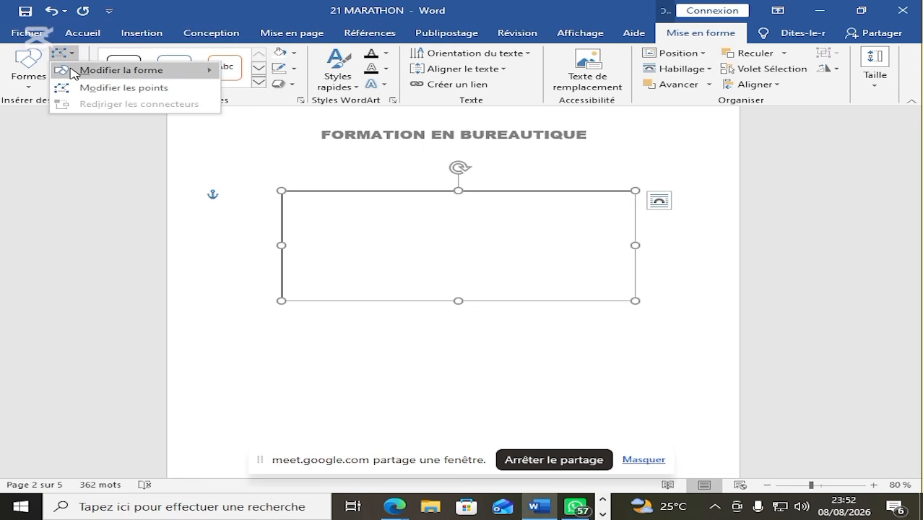
mouse_move(73, 71)
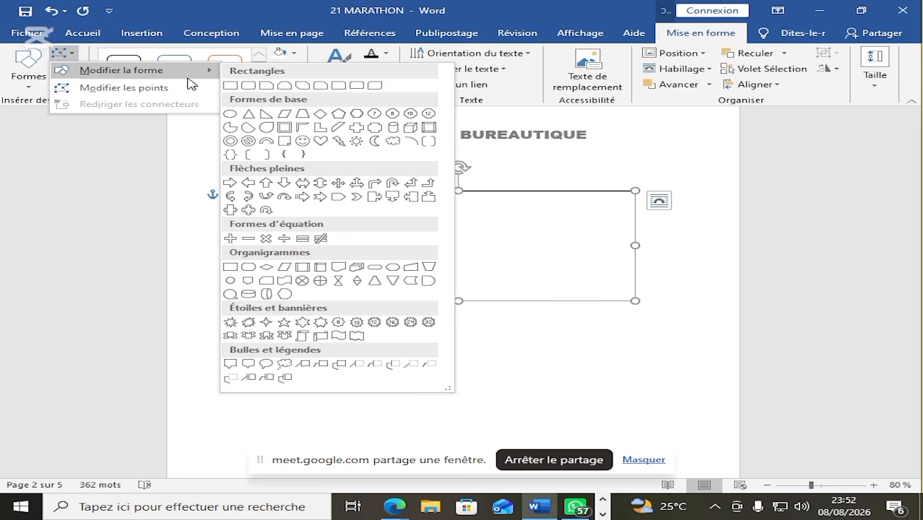
click(320, 336)
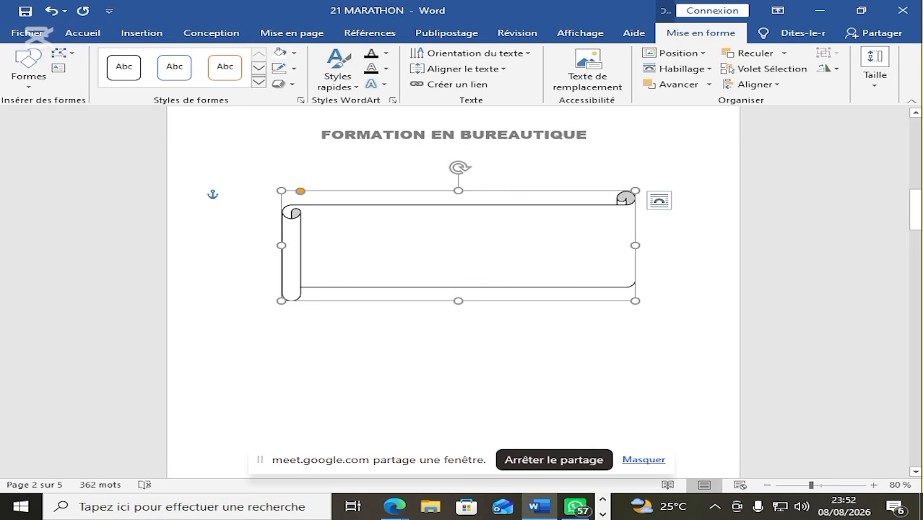
- Enlarge the scroll banner slightly up and to the right, and place the text cursor inside it
click(375, 231)
click(513, 287)
drag(635, 191, 645, 176)
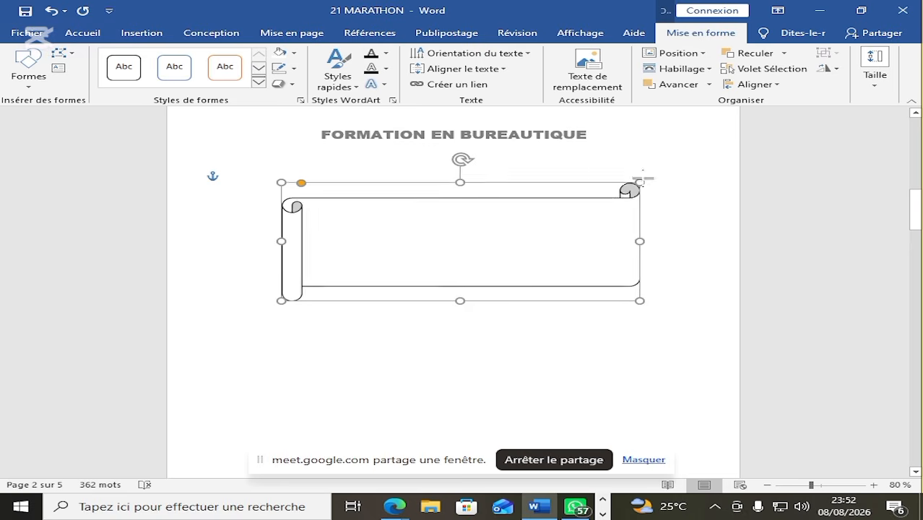
click(525, 234)
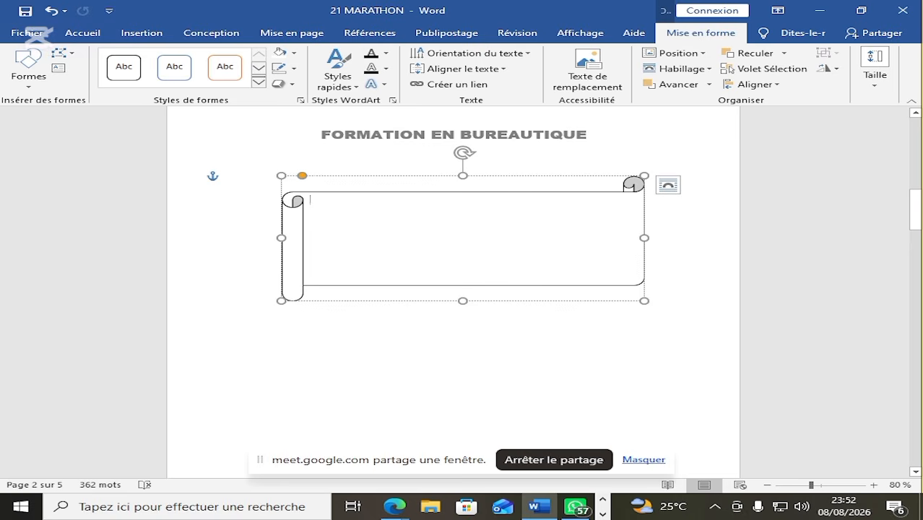
text(HEHEHE)
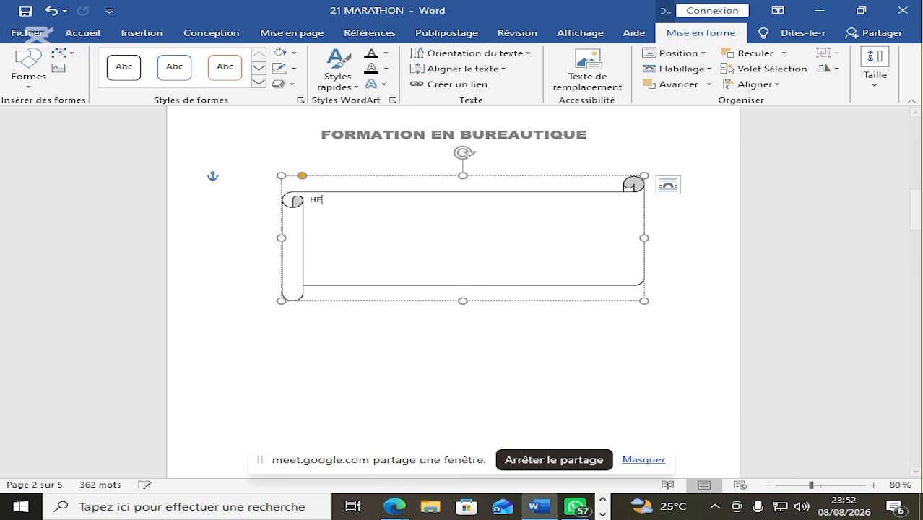
key(BackSpace)
key(BackSpace)
key(BackSpace)
key(BackSpace)
key(BackSpace)
key(BackSpace)
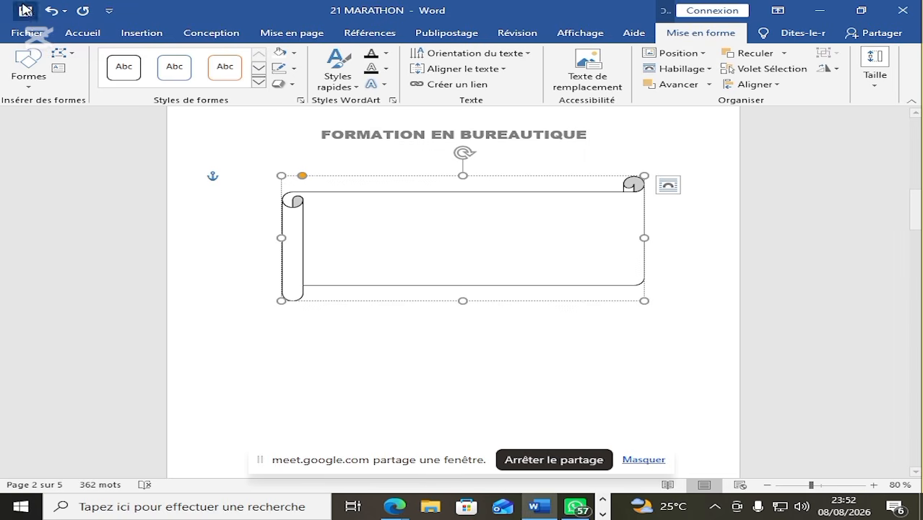
- Set the text format inside the scroll banner to bold Arial Black, size 24
click(92, 33)
click(103, 79)
click(168, 59)
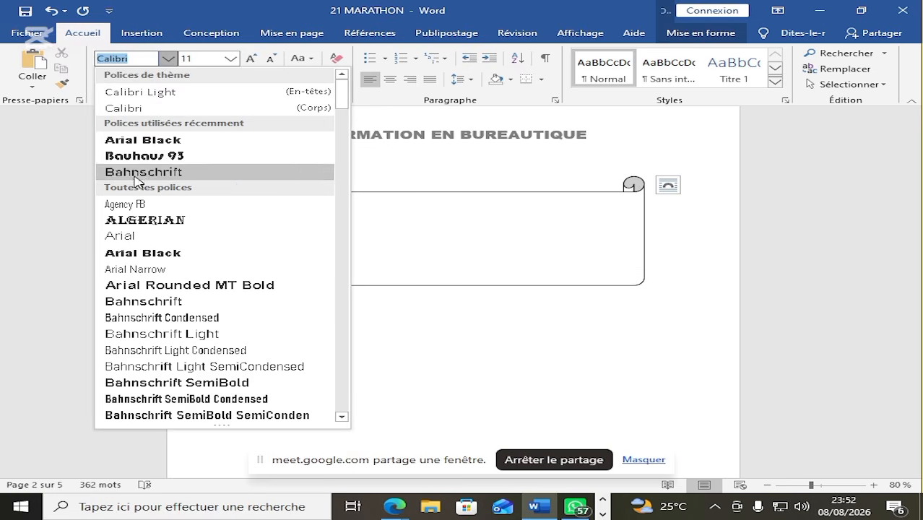
click(146, 149)
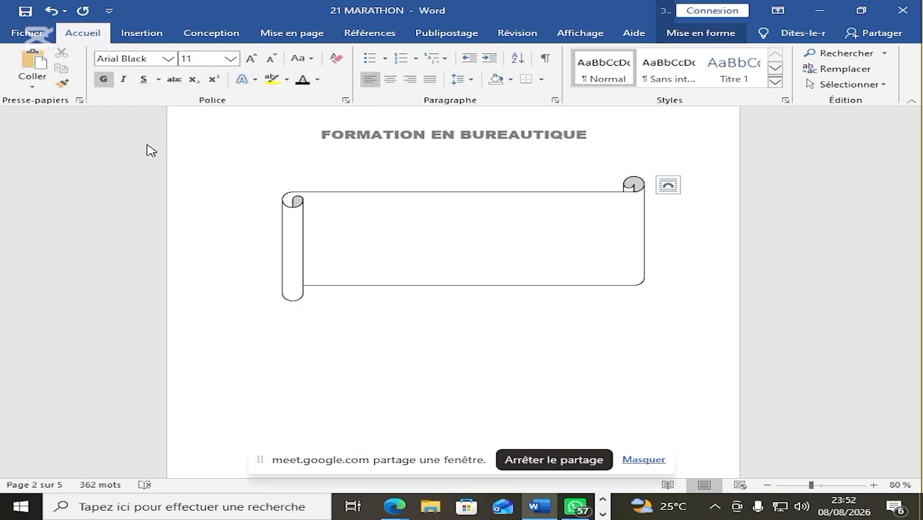
click(231, 58)
click(203, 203)
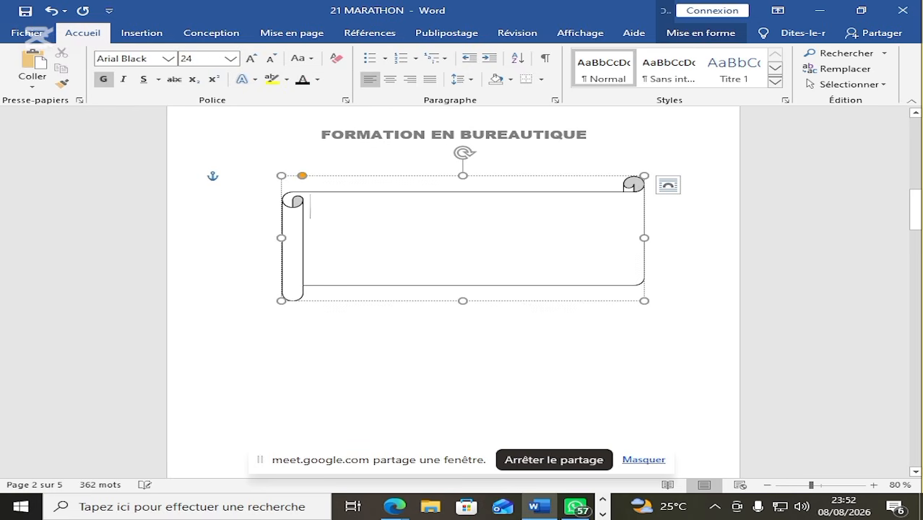
- Enter the title "THEME : COMMENT VIVRE A ABIDJAN SANS DEVENIR FOU" inside the scroll banner
text(THE)
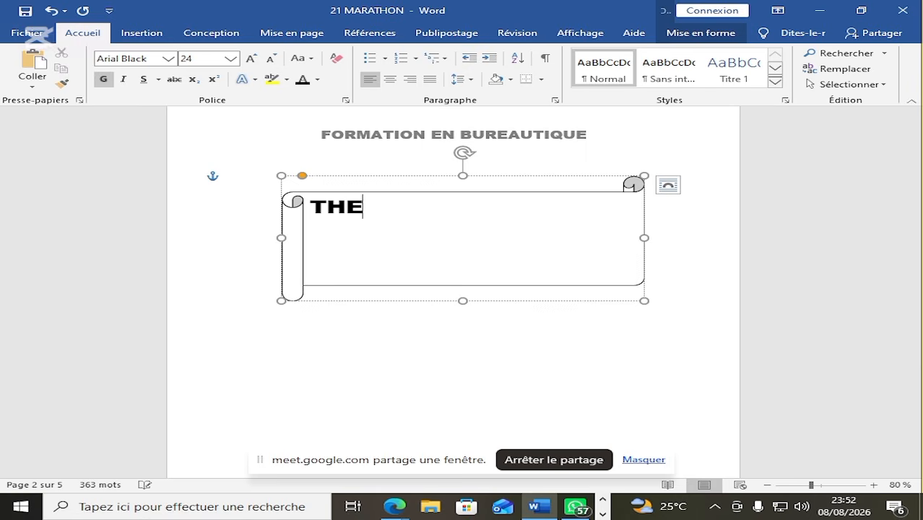
text(ME/)
key(BackSpace)
text(: )
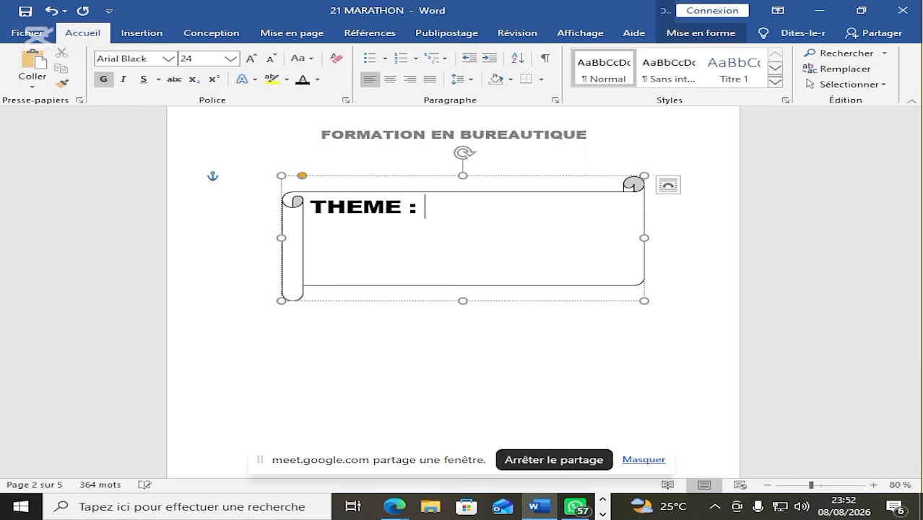
text(COMMENT)
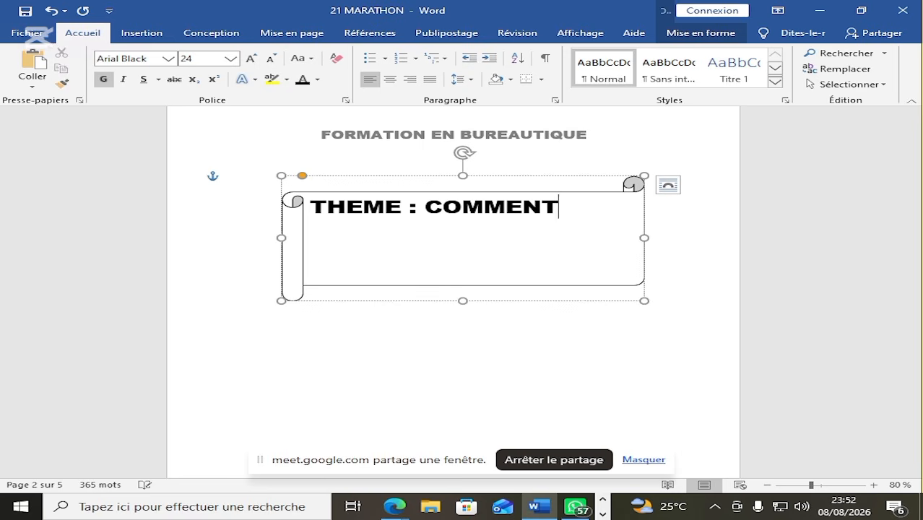
text( VIVRE )
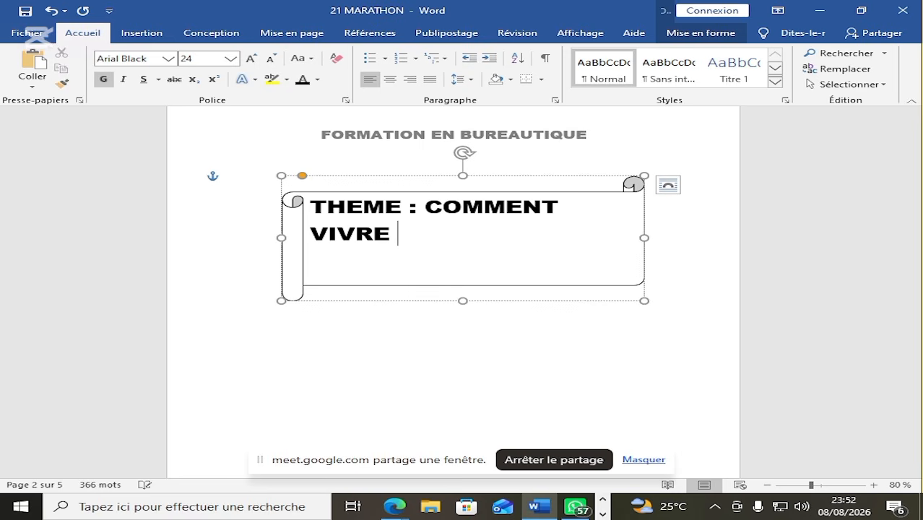
text(A ABI)
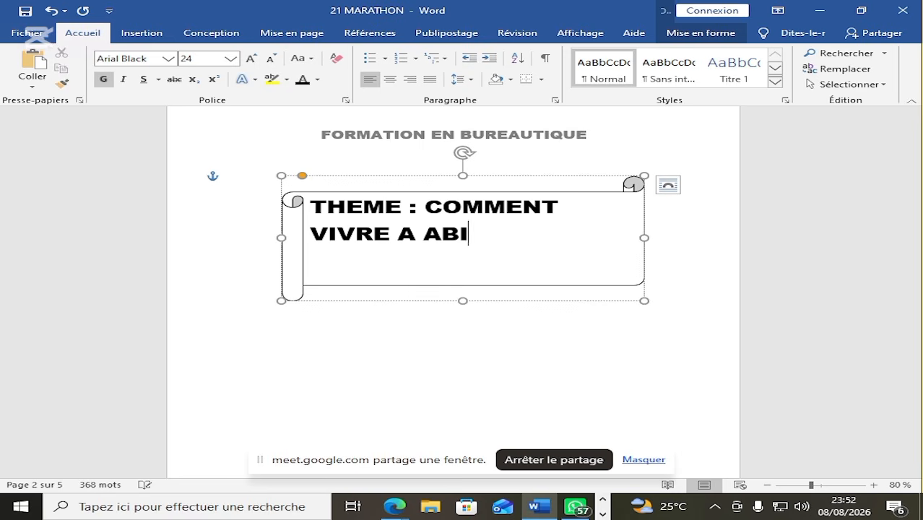
text(DJAN SAN)
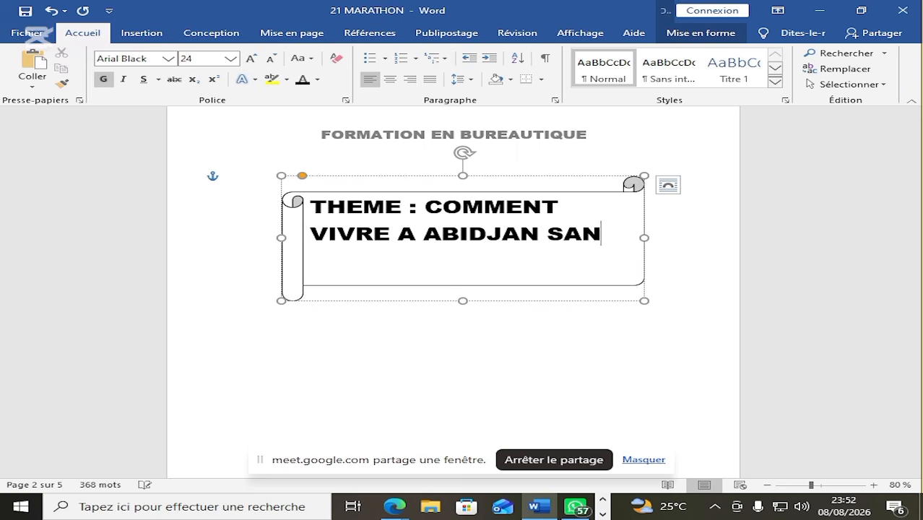
text(S DEVENIR FOU)
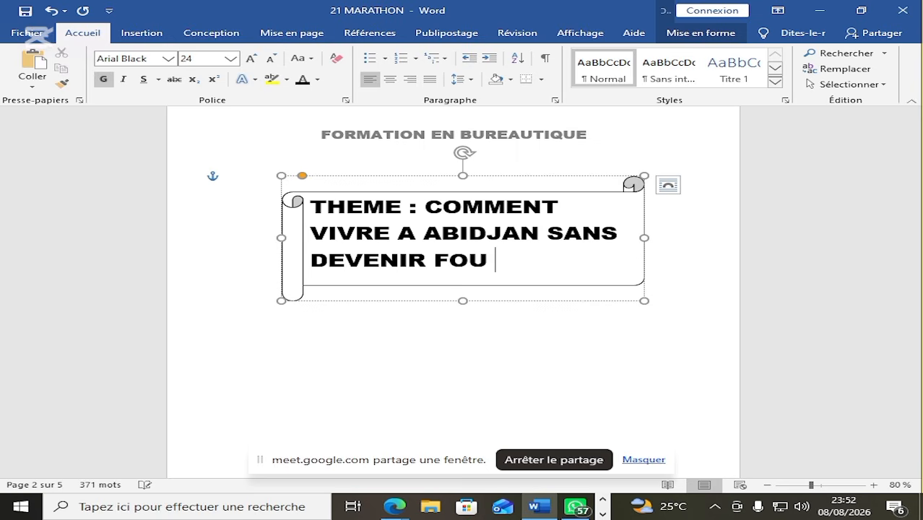
- Center the whole title text horizontally inside the scroll banner
drag(526, 263, 327, 210)
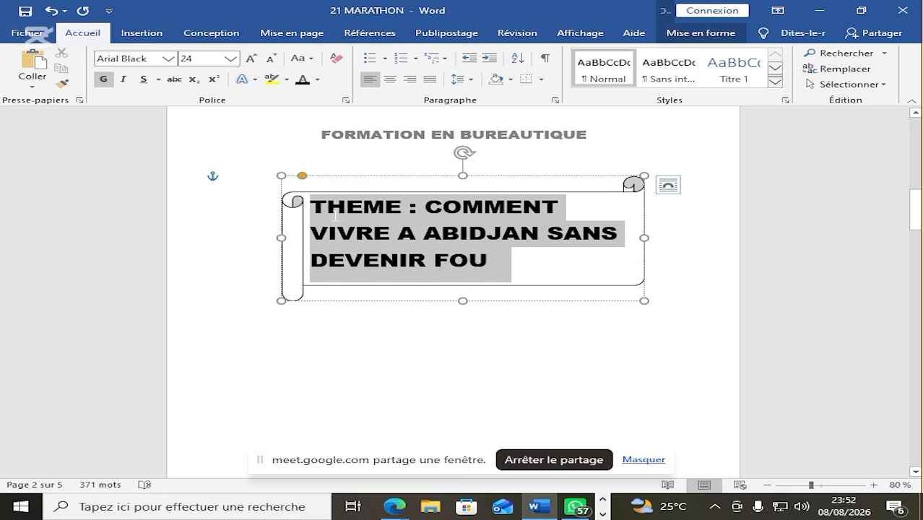
click(390, 79)
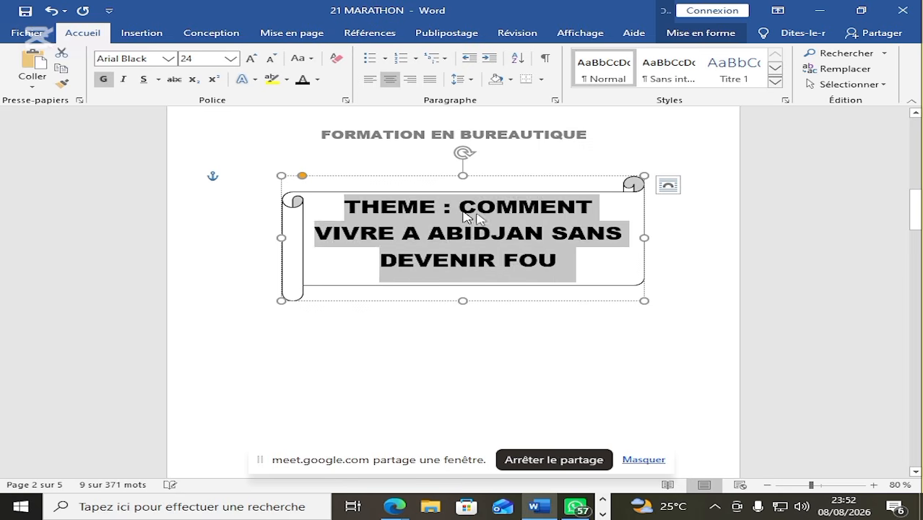
click(689, 241)
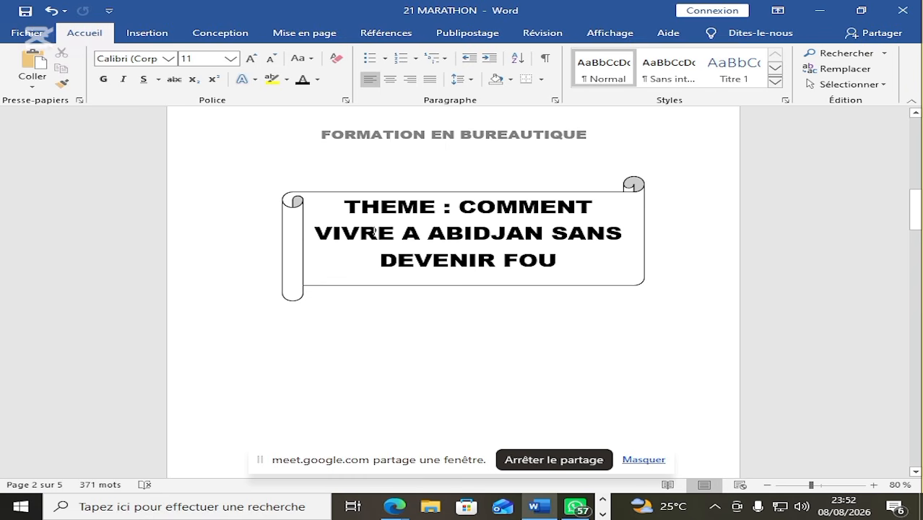
- Fill the scroll banner shape with the solid blue theme colour
click(601, 288)
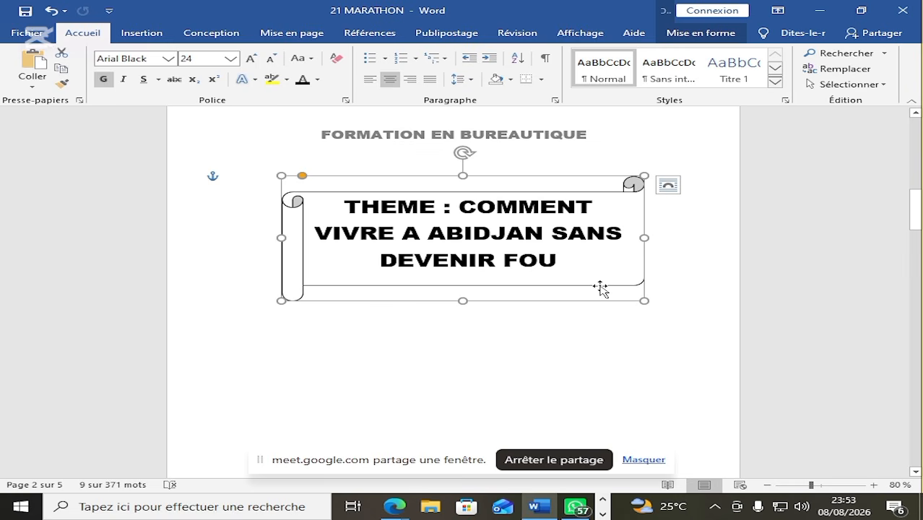
click(699, 34)
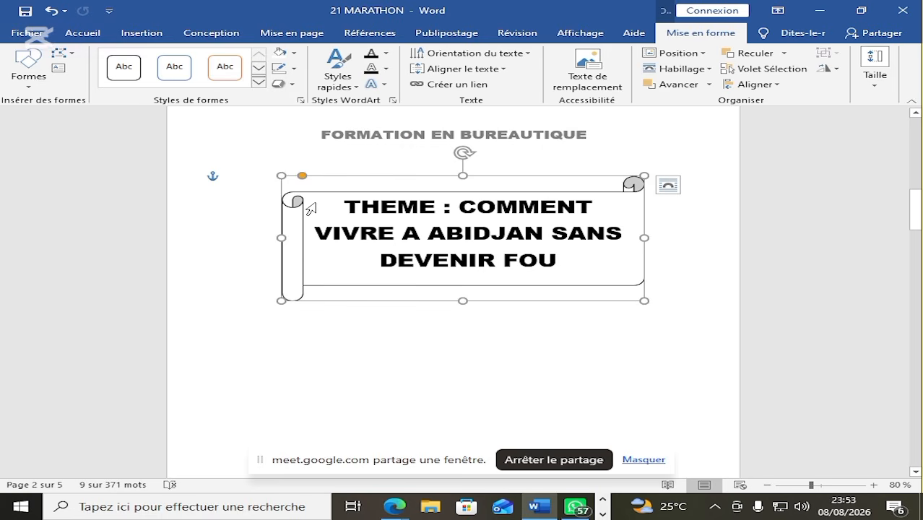
click(294, 52)
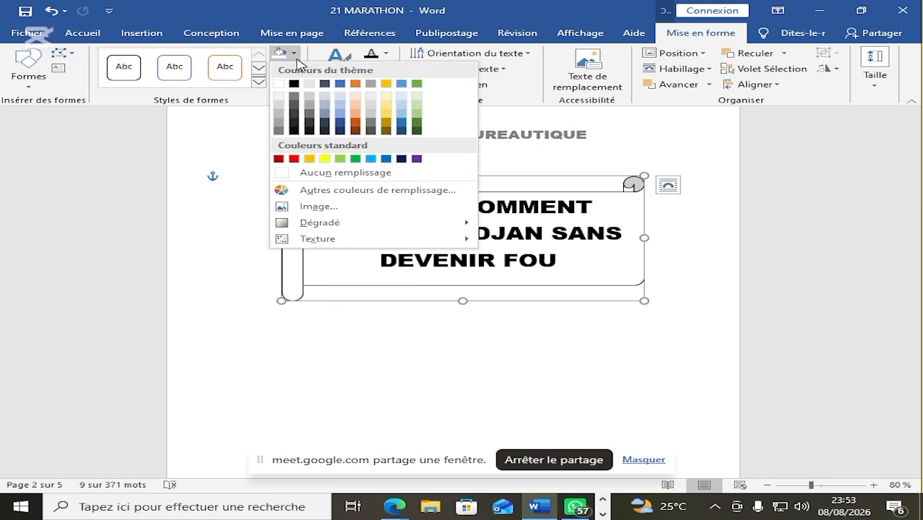
click(341, 85)
click(436, 354)
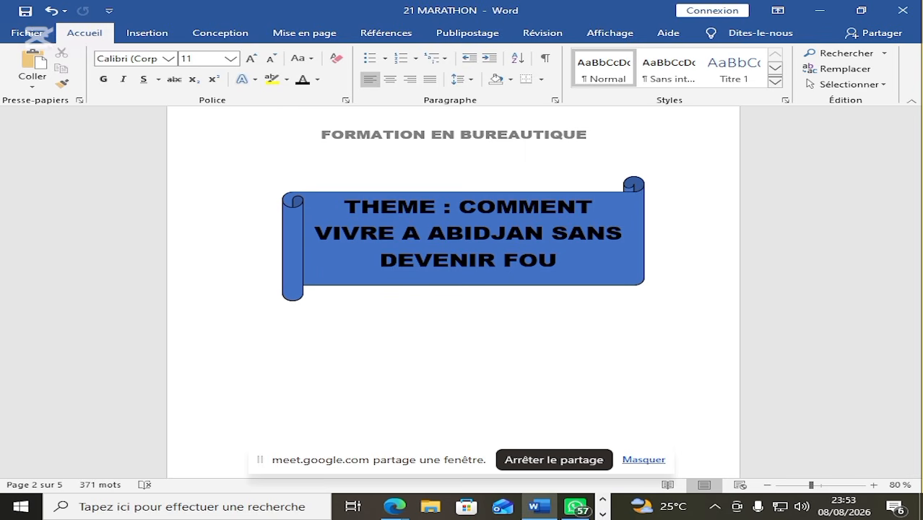
- Create a WordArt object from the banner's full title text, using the black style with a blue shadow
click(555, 260)
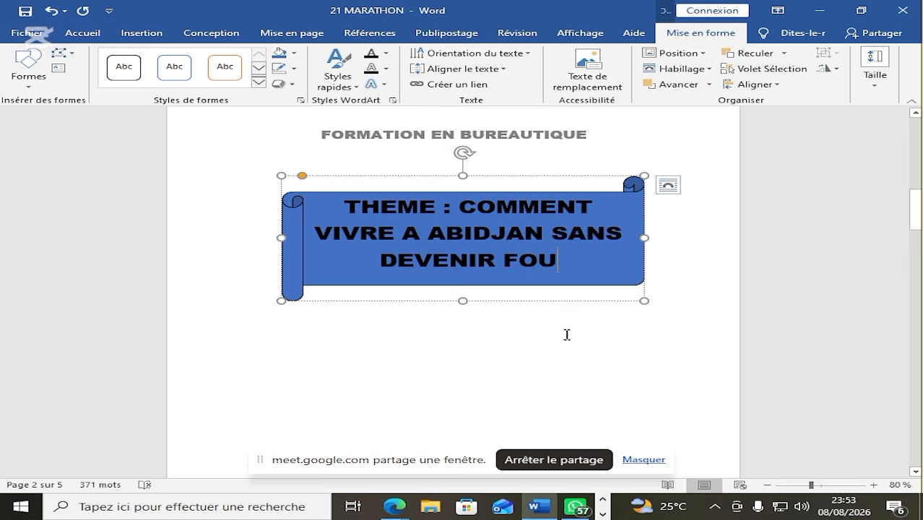
click(506, 307)
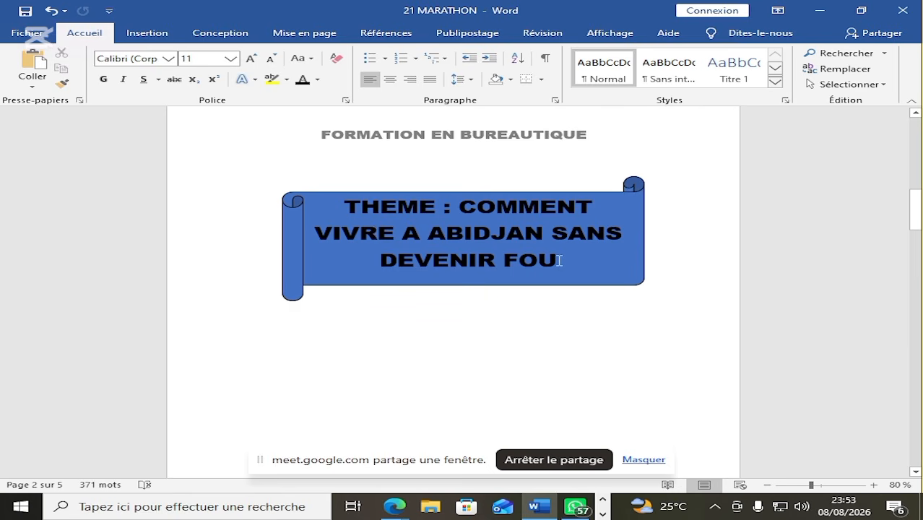
drag(558, 260, 344, 207)
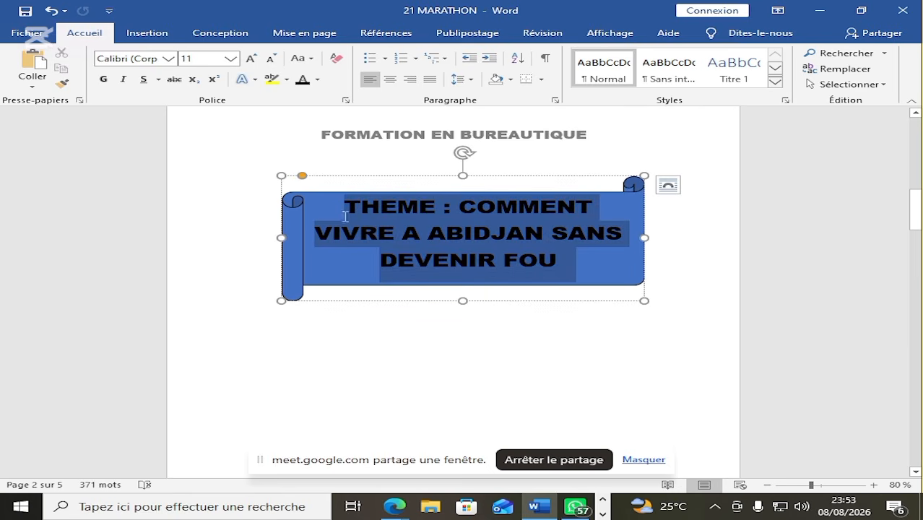
click(141, 34)
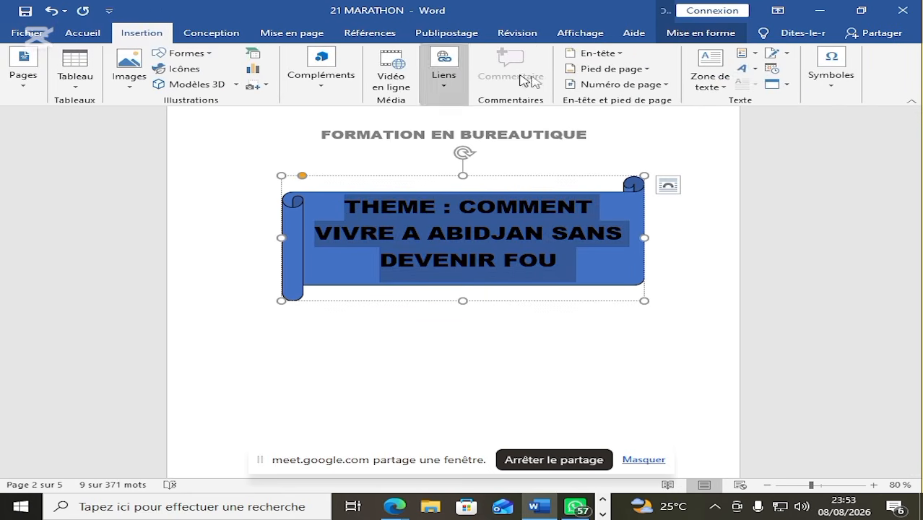
click(756, 71)
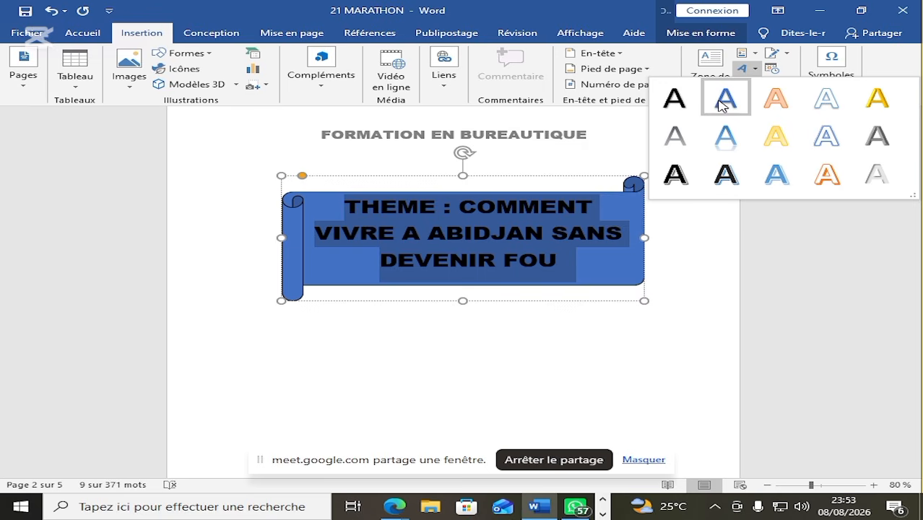
click(727, 176)
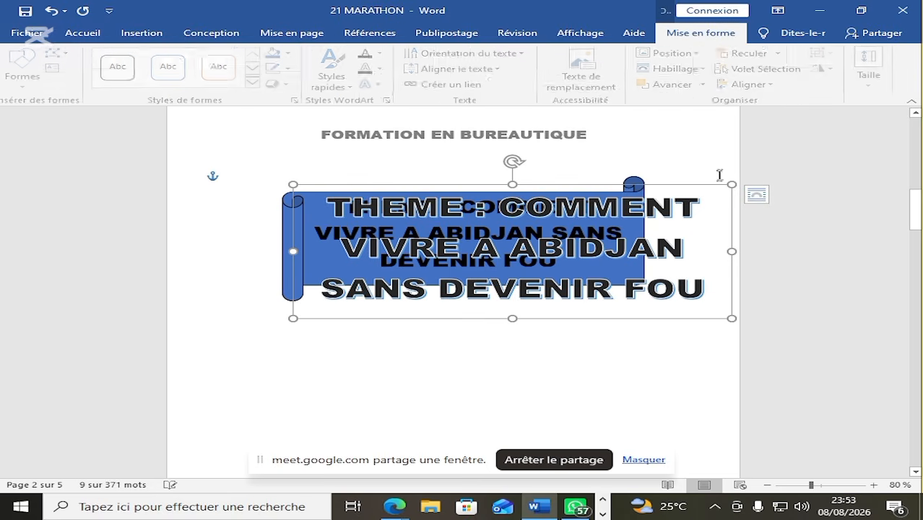
- Move the WordArt title below the blue scroll banner and delete the original text inside the banner
drag(580, 189, 538, 314)
click(523, 219)
drag(466, 248, 361, 208)
key(Delete)
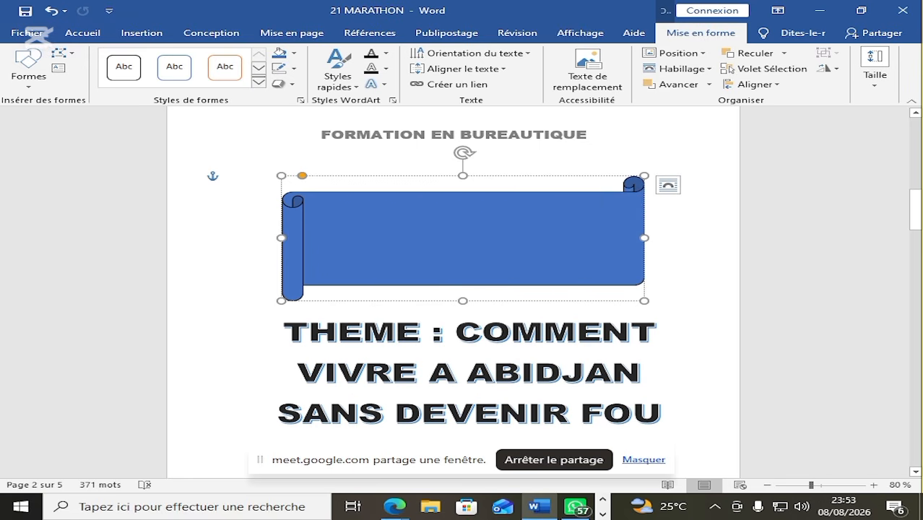
- Reduce the font size of the entire WordArt title to 26
click(528, 411)
drag(659, 410, 282, 330)
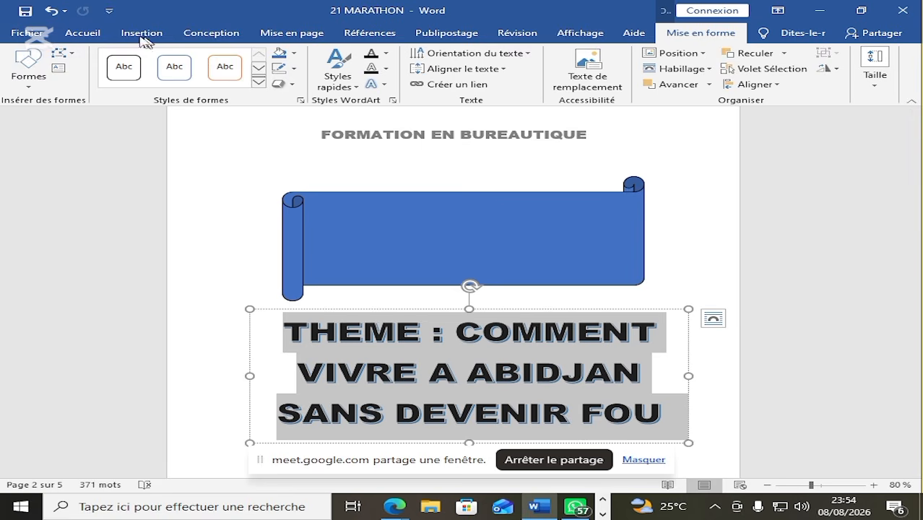
click(82, 33)
click(271, 62)
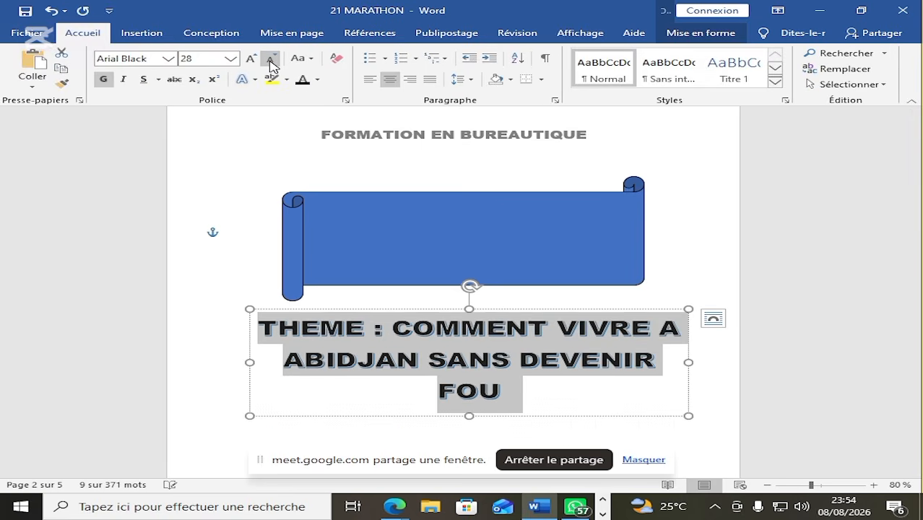
click(271, 63)
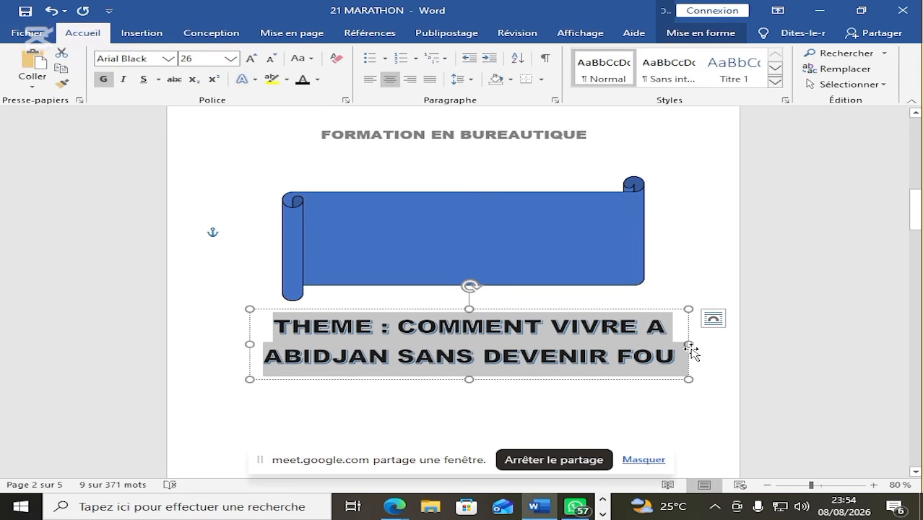
- Narrow the WordArt title box so its text wraps onto three lines, try it over the blue banner, and return it underneath
drag(687, 344, 595, 344)
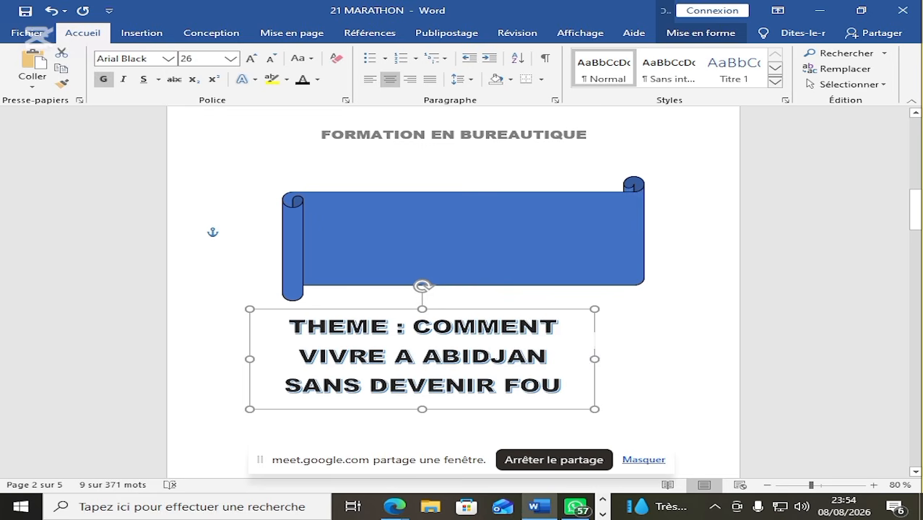
drag(498, 309, 542, 197)
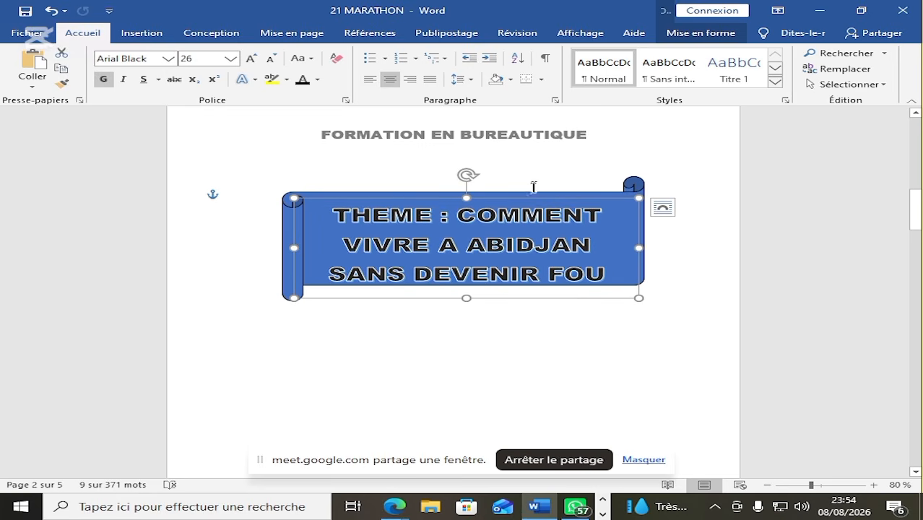
drag(520, 236, 507, 320)
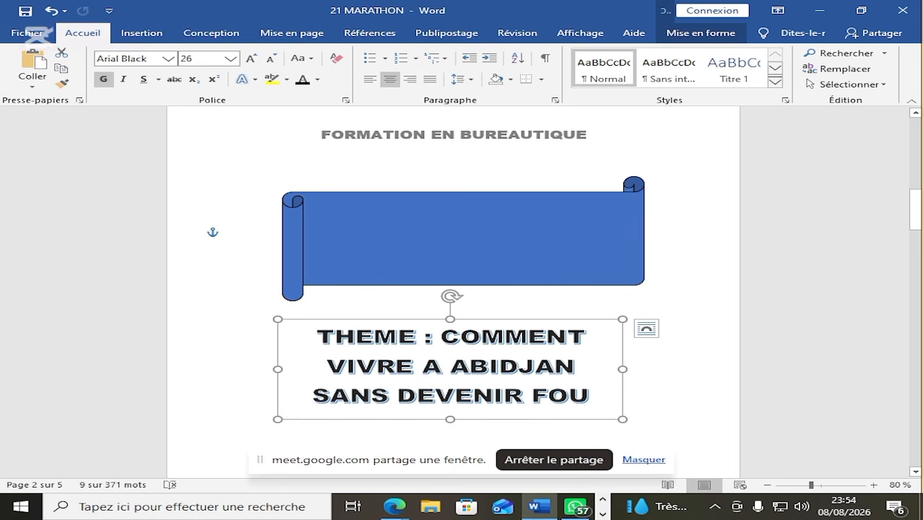
- Examine the text effects available for the WordArt title, including glow, 3D rotation and transform, along with its shape fill colours
click(683, 34)
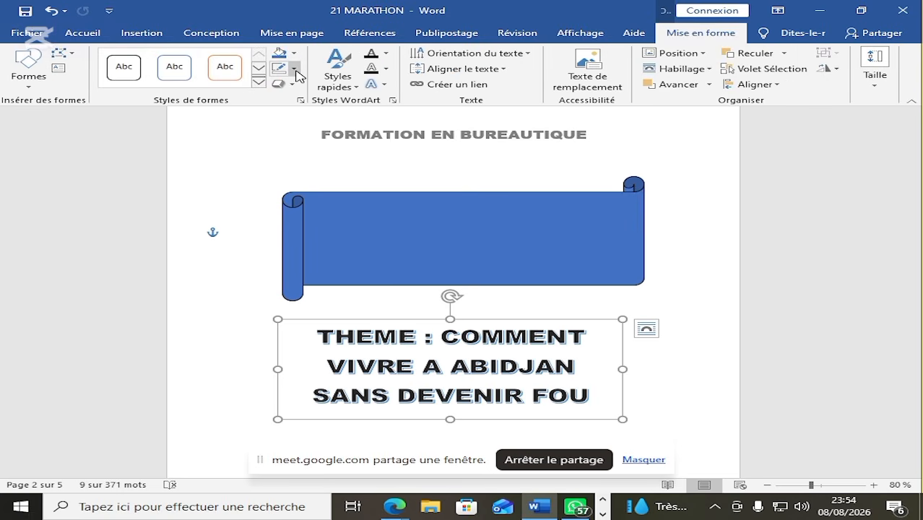
click(387, 85)
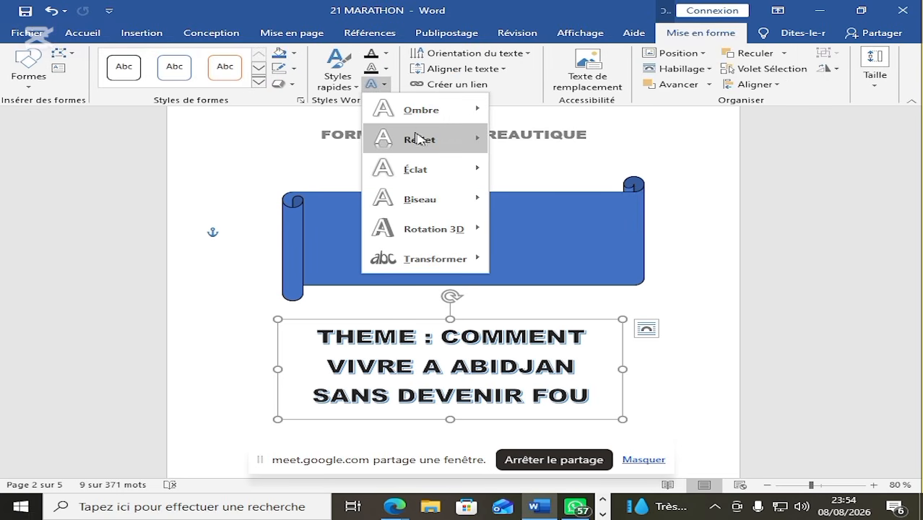
mouse_move(426, 142)
mouse_move(425, 177)
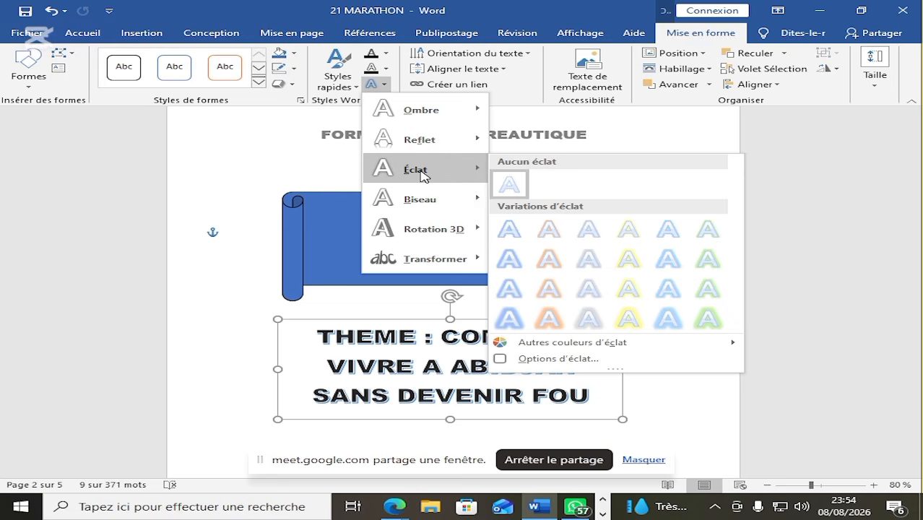
mouse_move(433, 229)
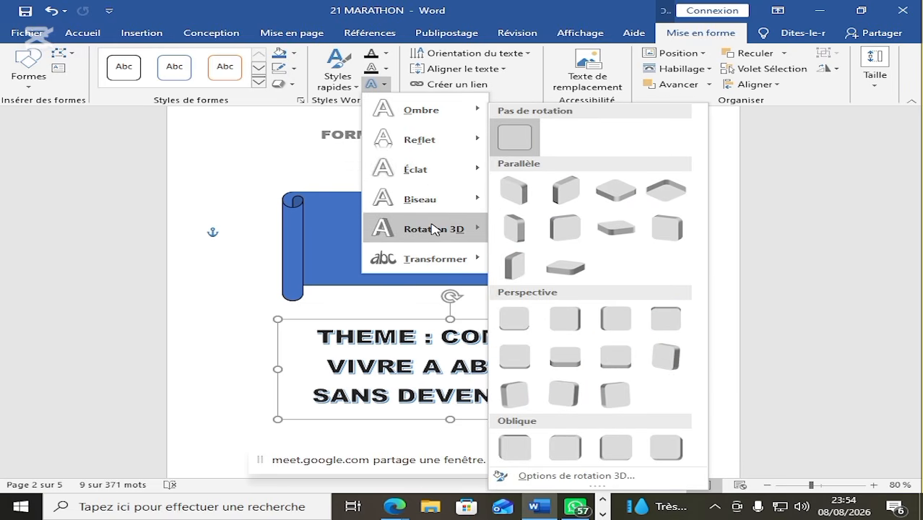
mouse_move(446, 255)
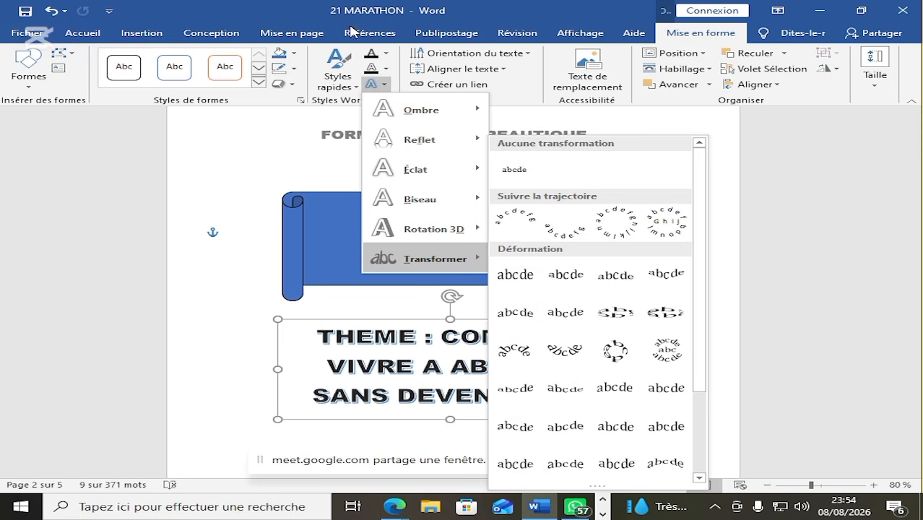
click(296, 53)
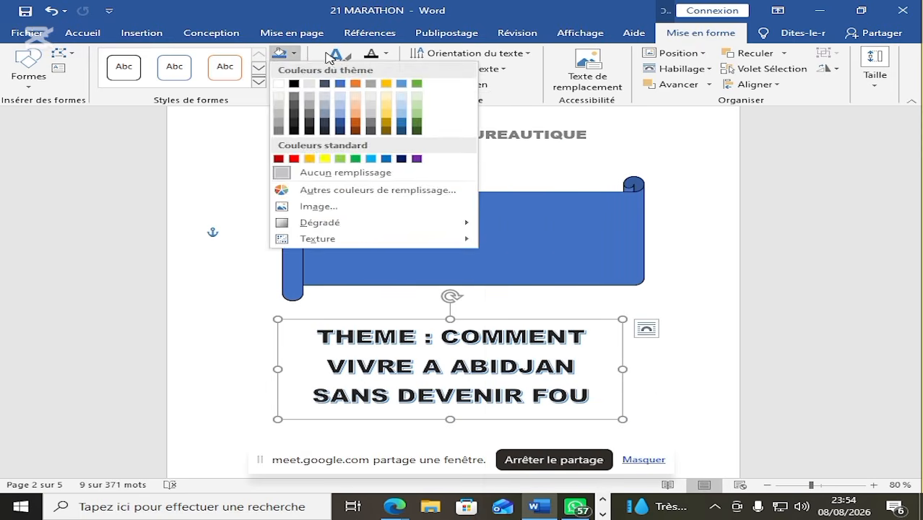
click(333, 40)
click(142, 33)
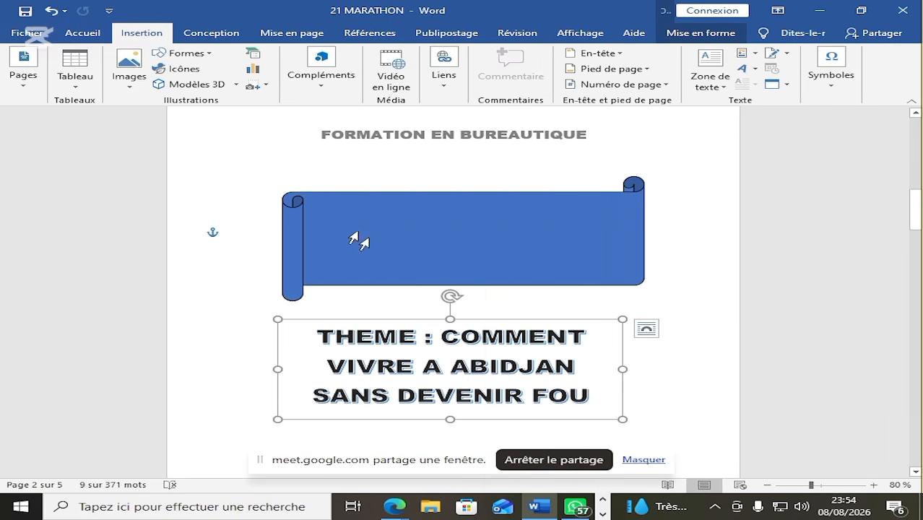
click(699, 33)
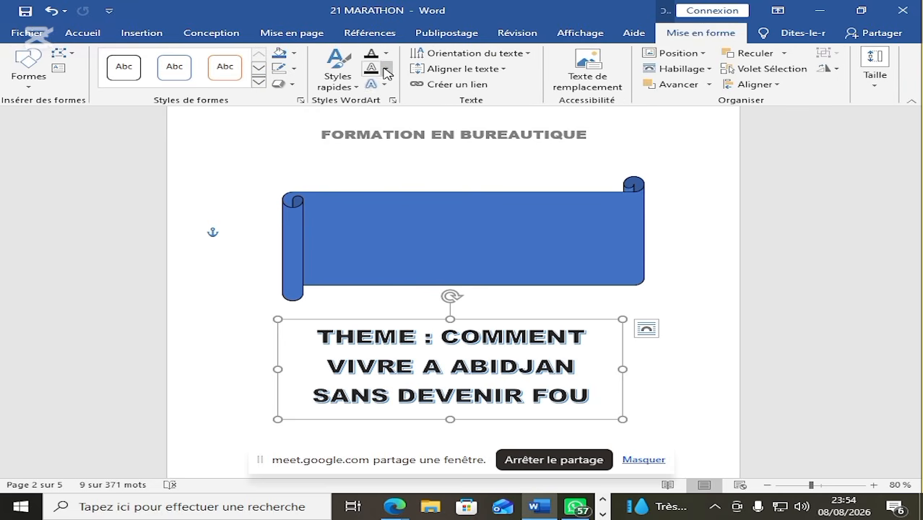
click(385, 85)
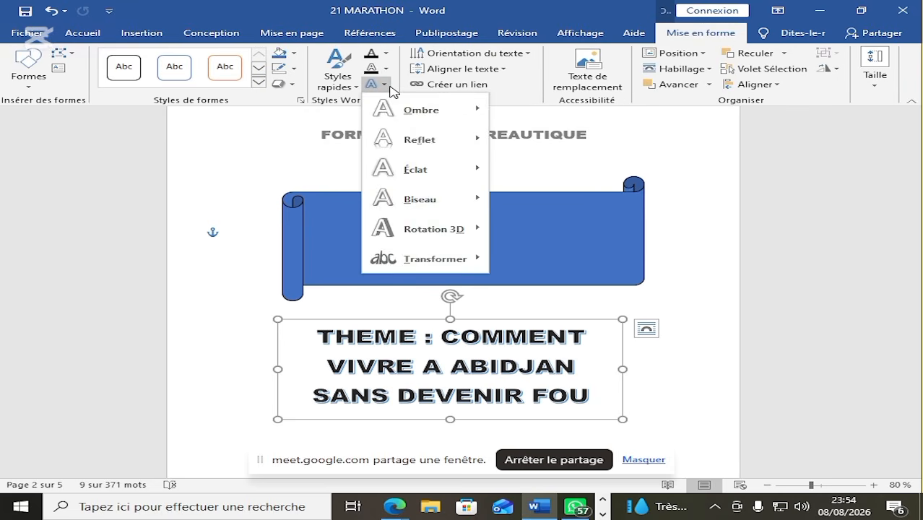
click(369, 87)
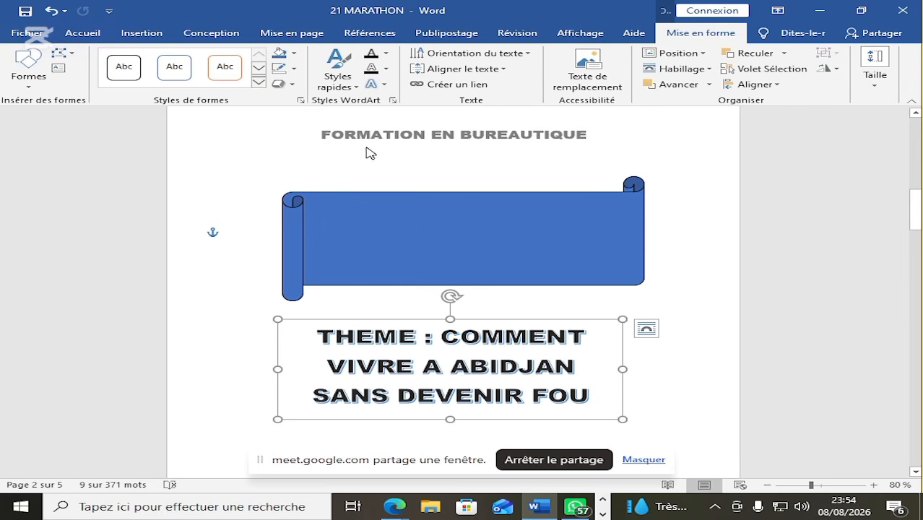
- Set the WordArt title's text fill to dark orange and look through the text outline colours
click(387, 69)
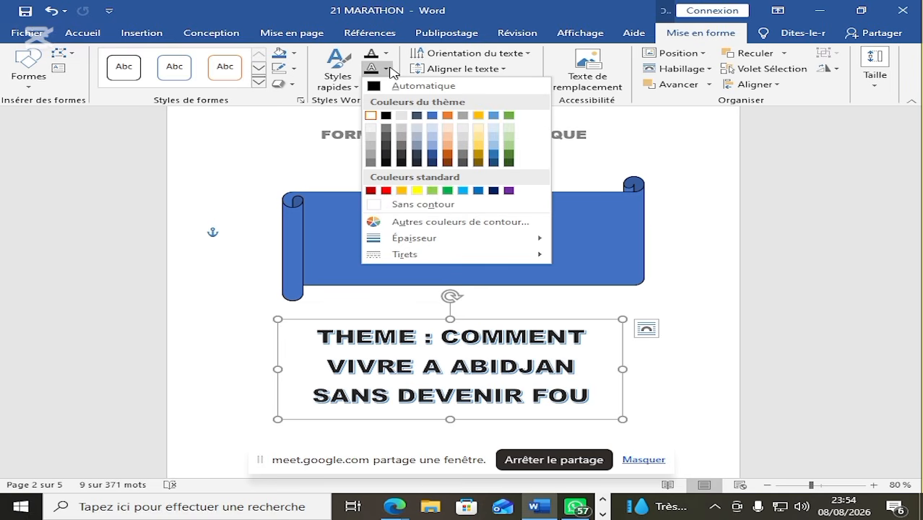
click(386, 52)
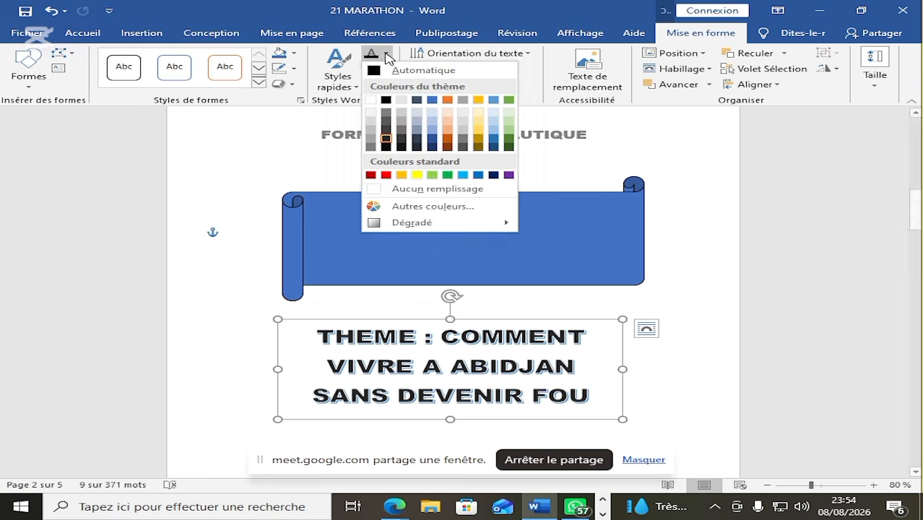
click(448, 140)
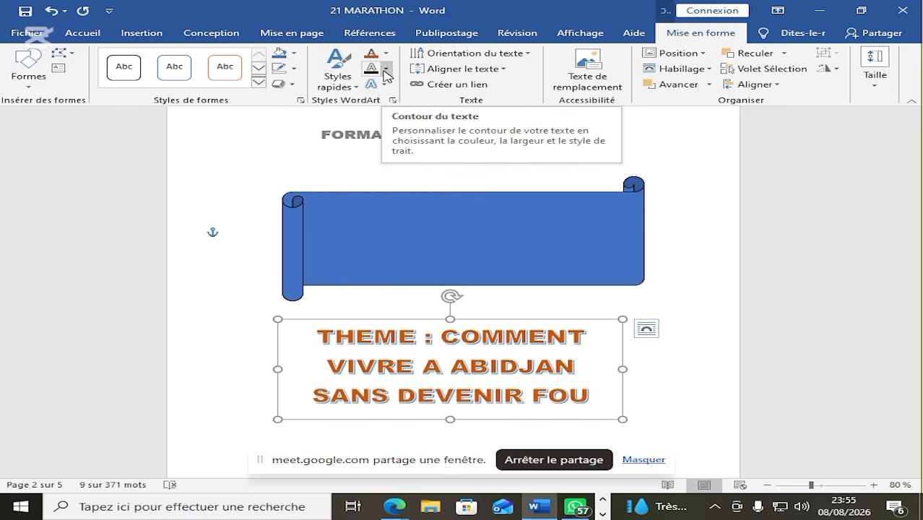
click(386, 71)
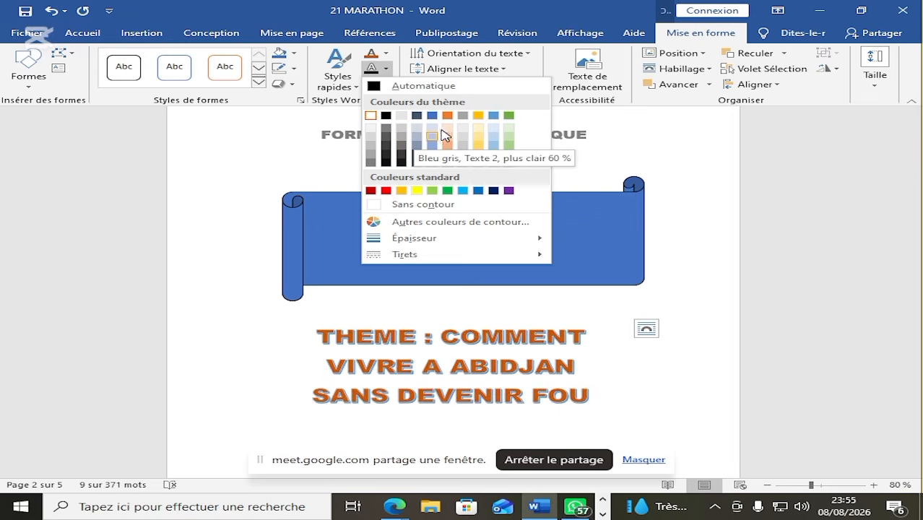
click(402, 163)
- Delete the WordArt title and the blue scroll banner from page 2
drag(551, 319, 507, 330)
click(548, 254)
click(536, 245)
key(Delete)
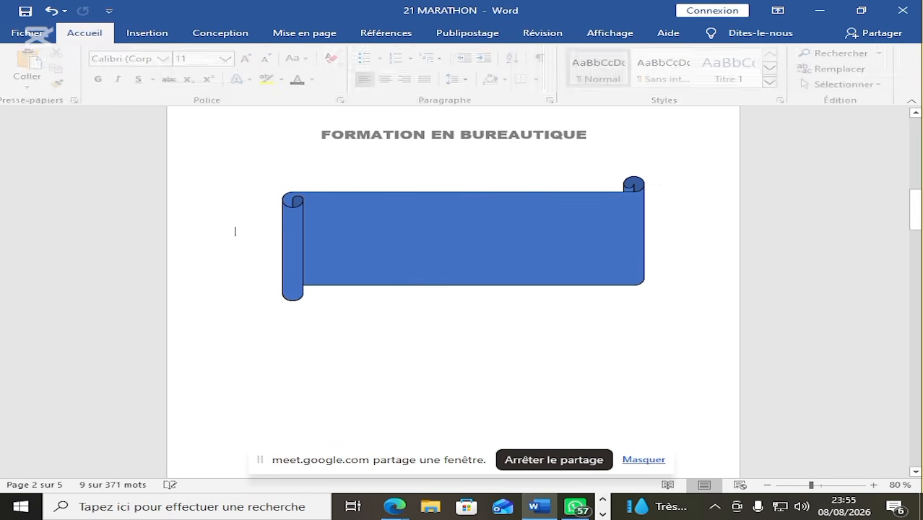
click(486, 264)
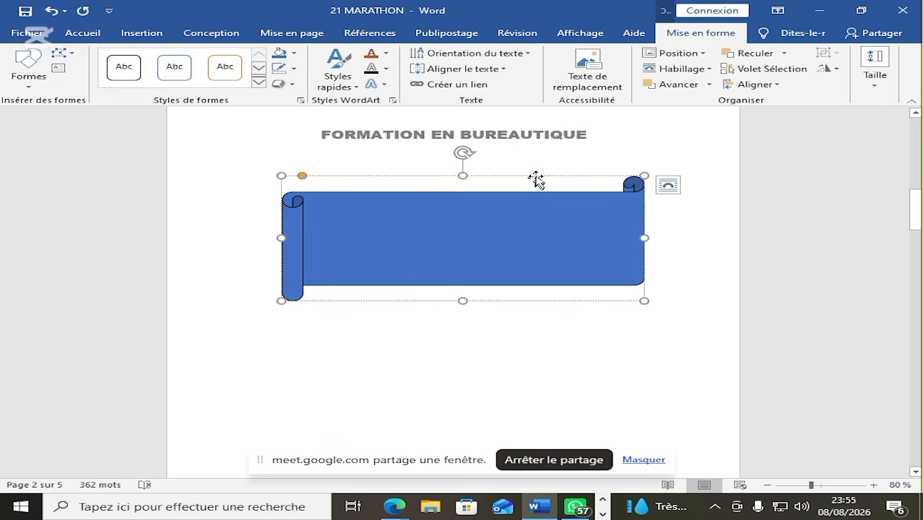
key(Delete)
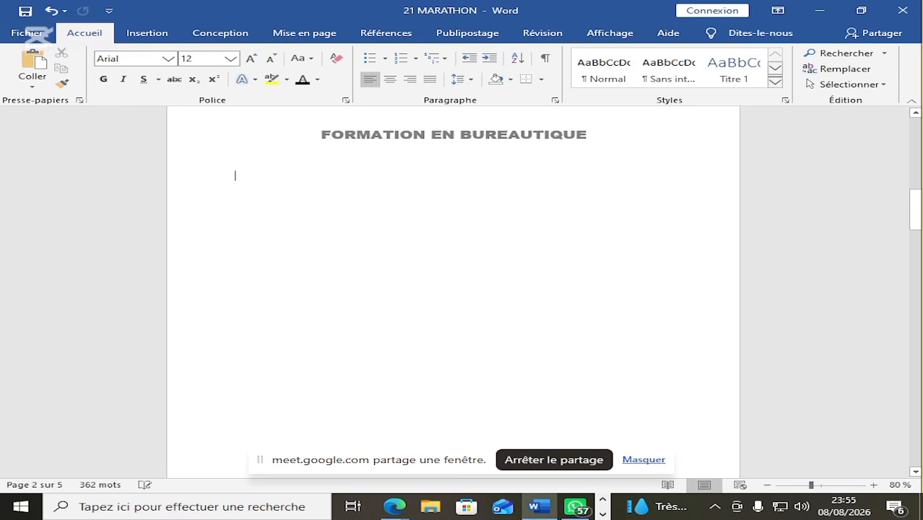
- Switch to the Google Meet window, hide the screen-sharing notification bar, and return to the Word document
click(392, 506)
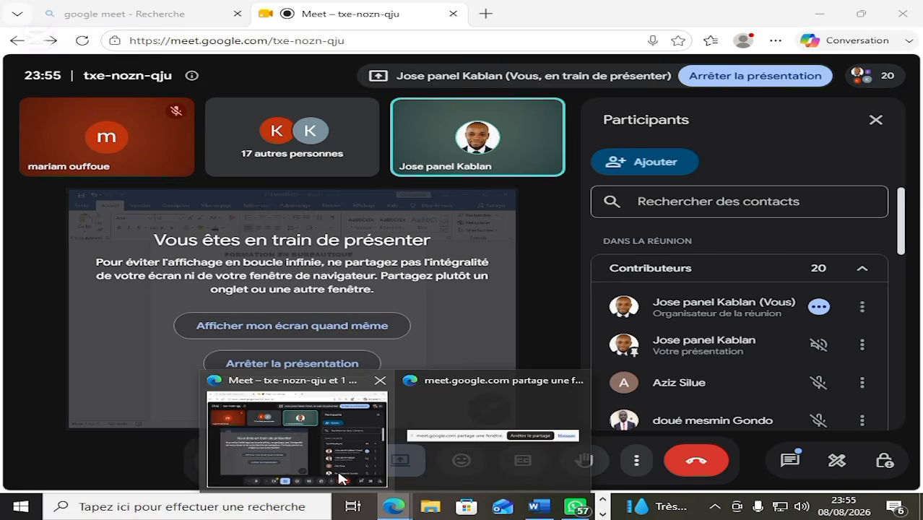
click(361, 466)
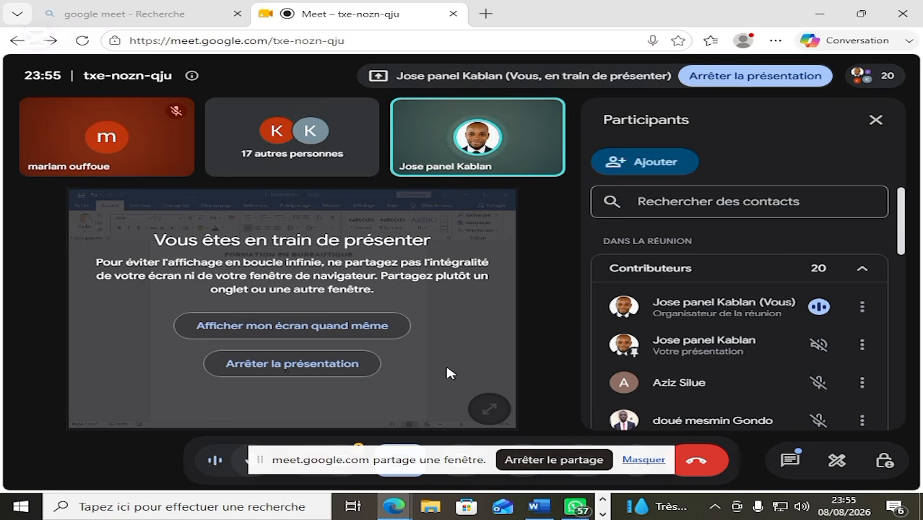
click(644, 460)
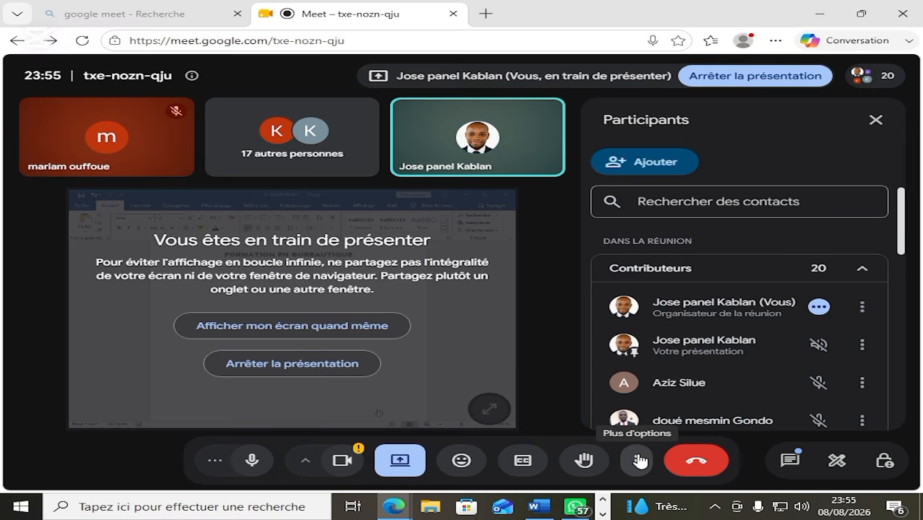
click(543, 512)
- Draw a wide rectangular text box on page 2 beneath the FORMATION EN BUREAUTIQUE header
scroll(377, 222, up, 3)
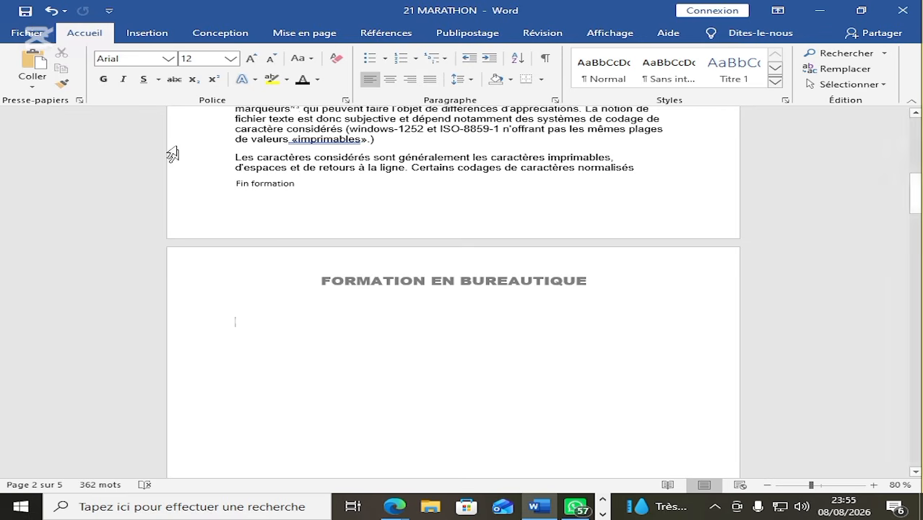
click(147, 33)
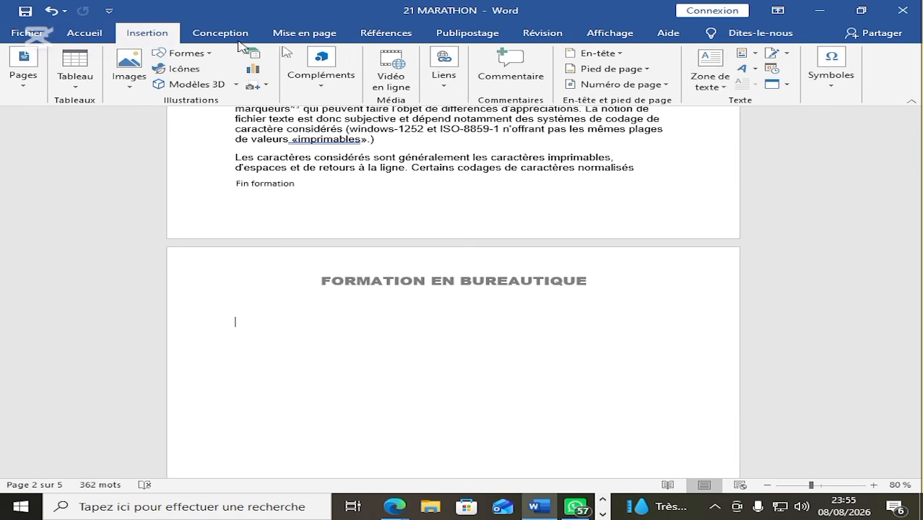
click(701, 86)
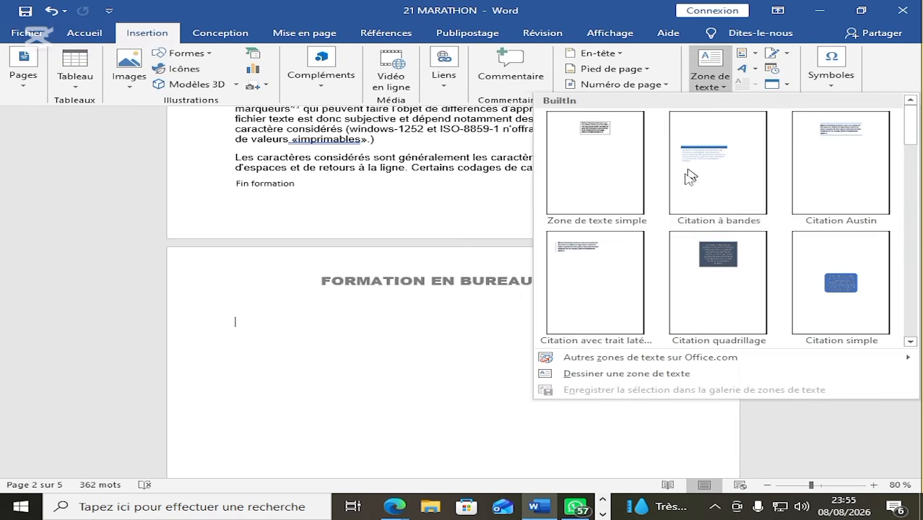
click(664, 377)
drag(288, 362, 624, 466)
click(235, 303)
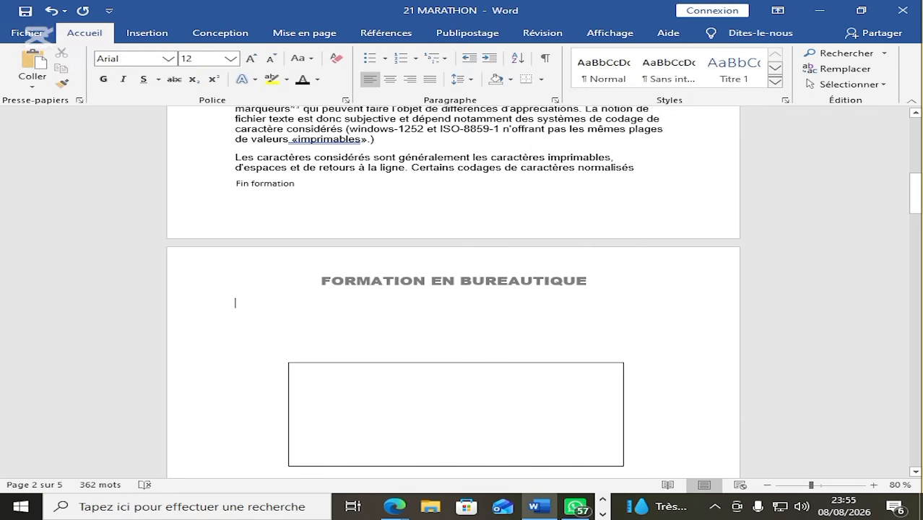
- Set the text box's outline thickness to 3 pt and move the box slightly down and to the left
click(519, 364)
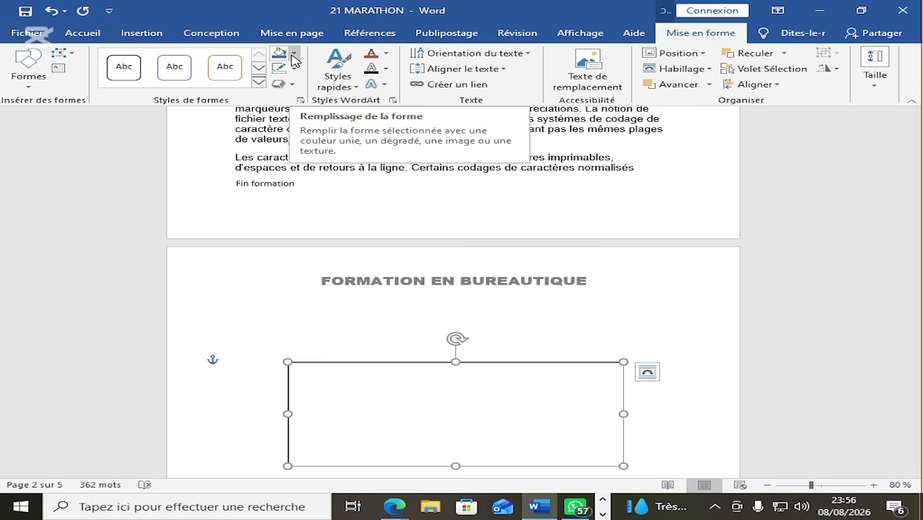
click(293, 58)
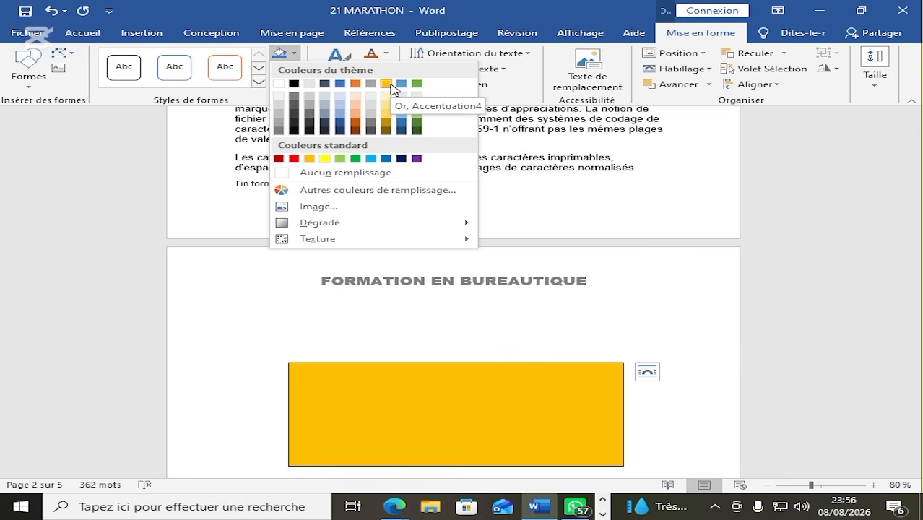
click(295, 57)
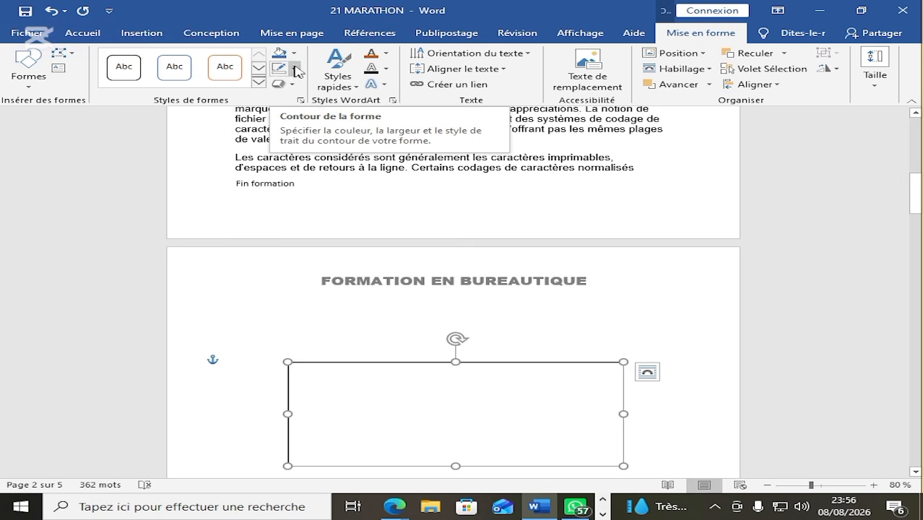
click(295, 69)
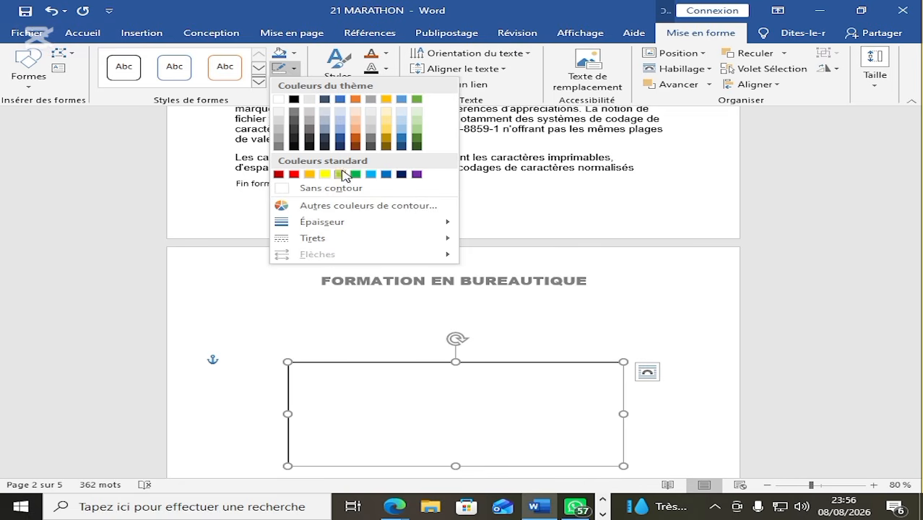
mouse_move(347, 227)
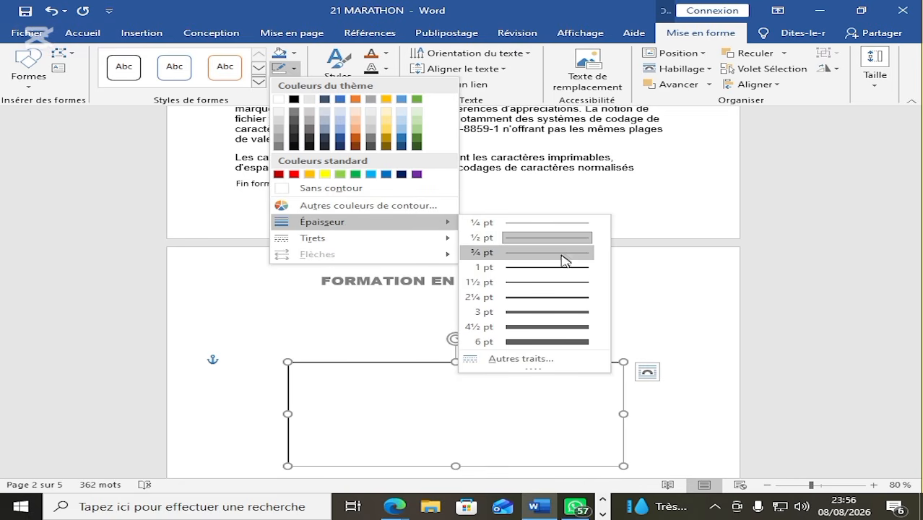
click(553, 312)
click(587, 332)
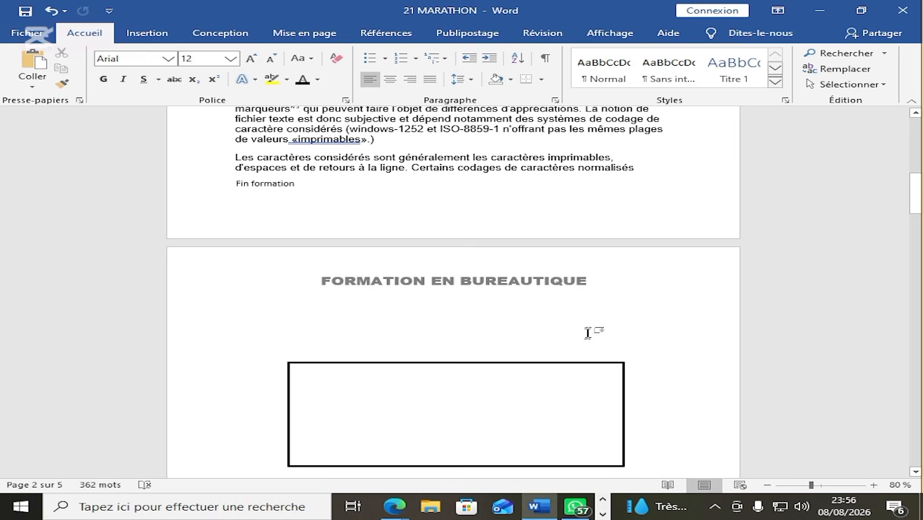
drag(555, 364, 514, 391)
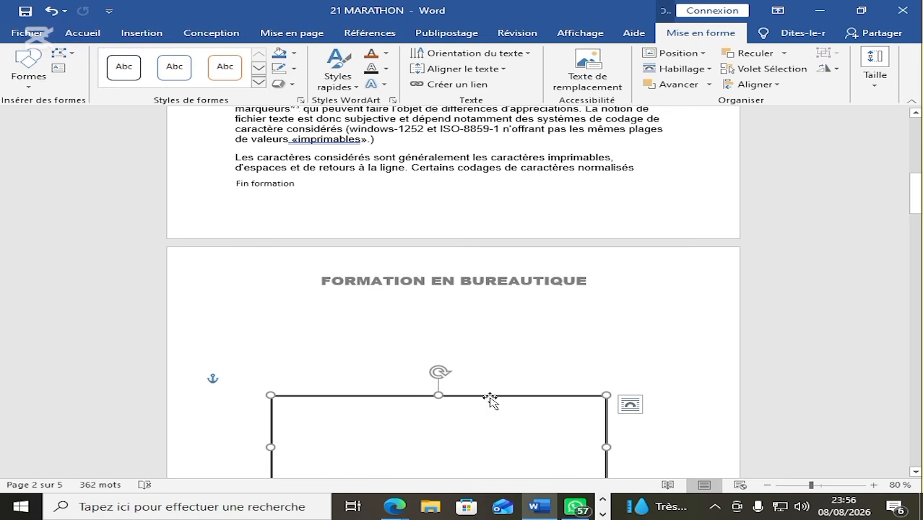
key(Escape)
- Insert a WordArt in the blue fill style of the gallery's first row, reading THEME, beneath the page 2 header
click(144, 32)
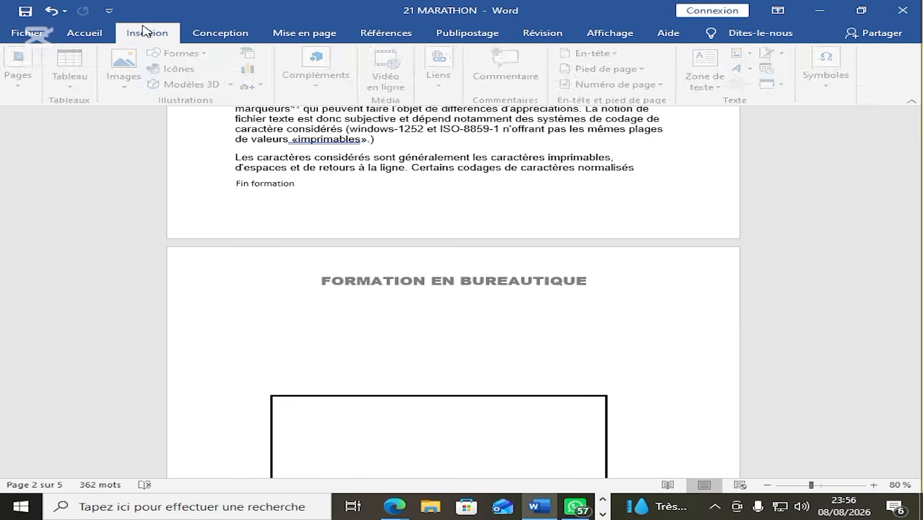
click(744, 68)
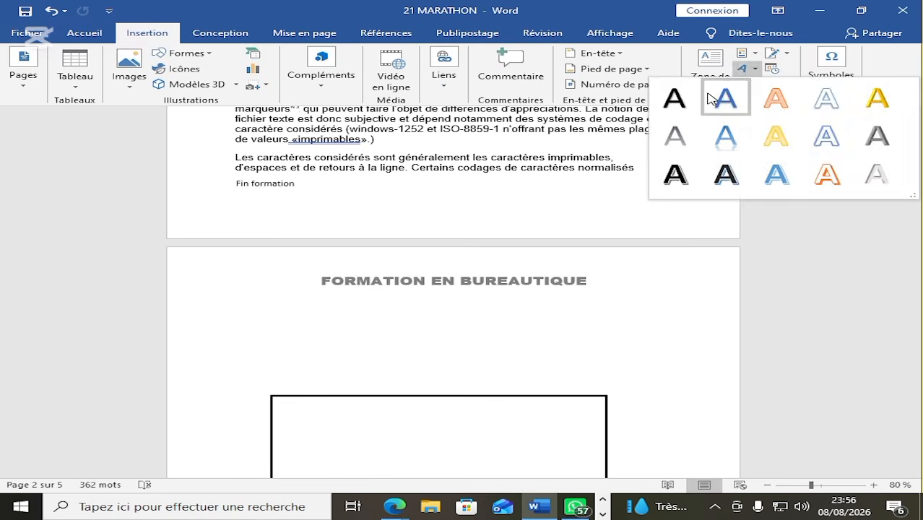
click(725, 97)
key(Delete)
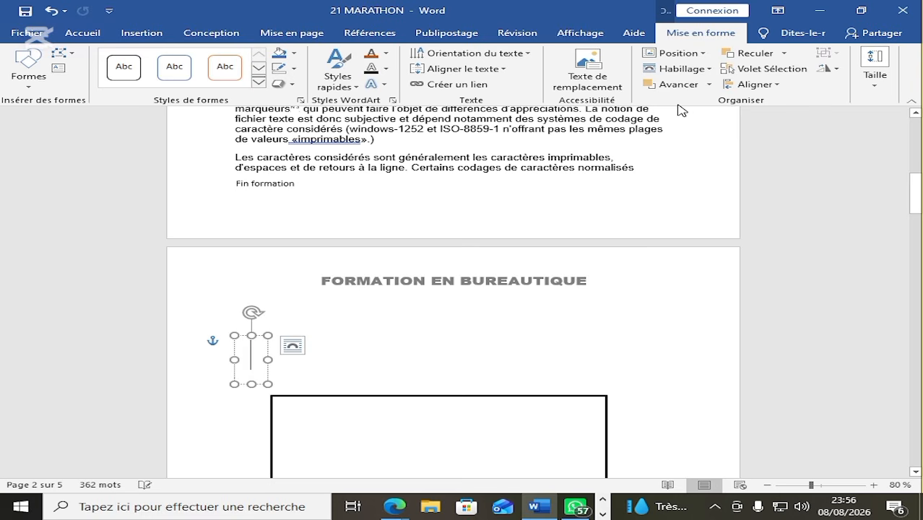
text(TJE)
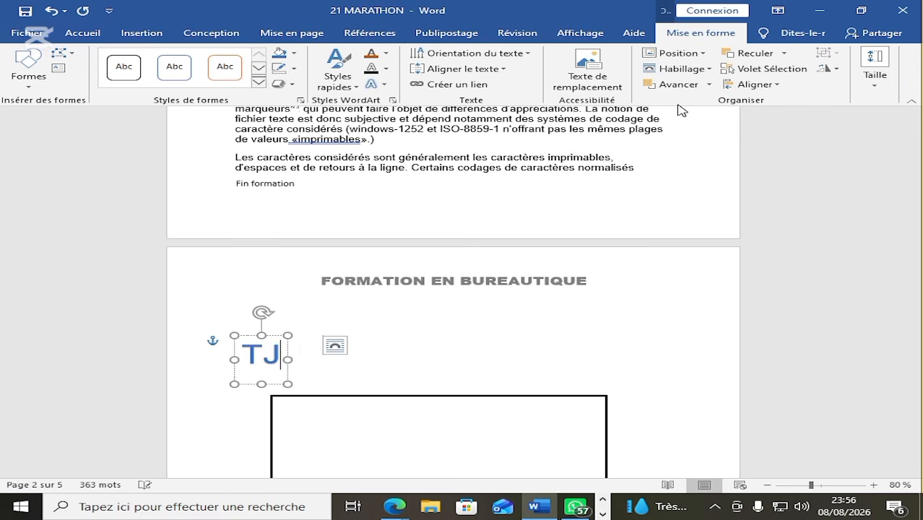
key(BackSpace)
key(BackSpace)
text(HEME)
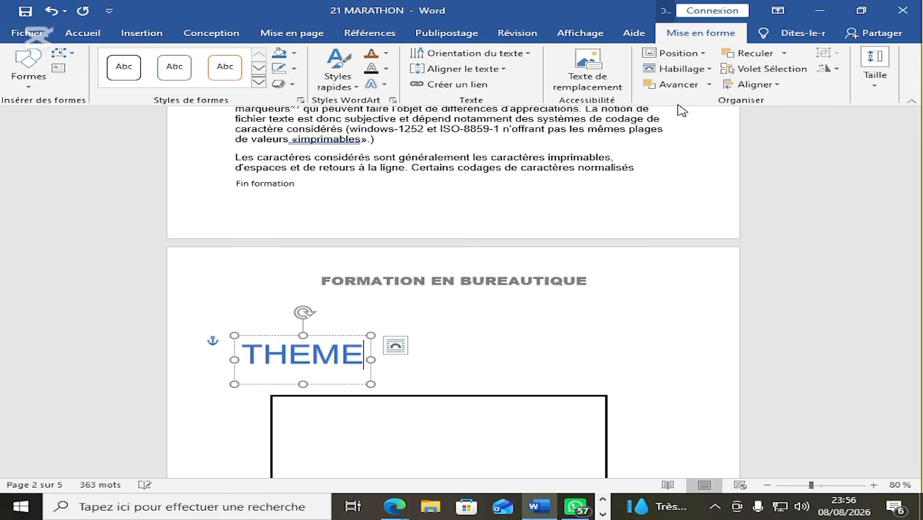
click(591, 306)
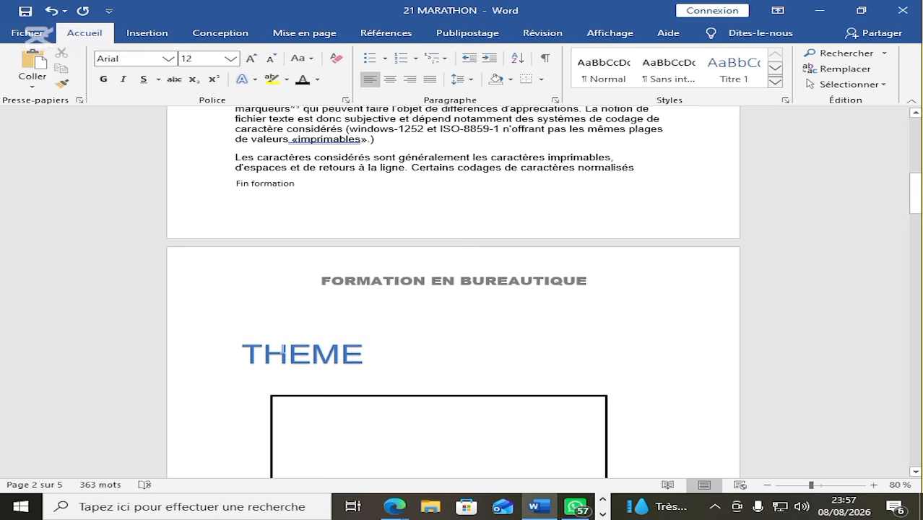
- Give the THEME WordArt's letters a text outline in Vert, Accentuation6
click(287, 335)
click(287, 334)
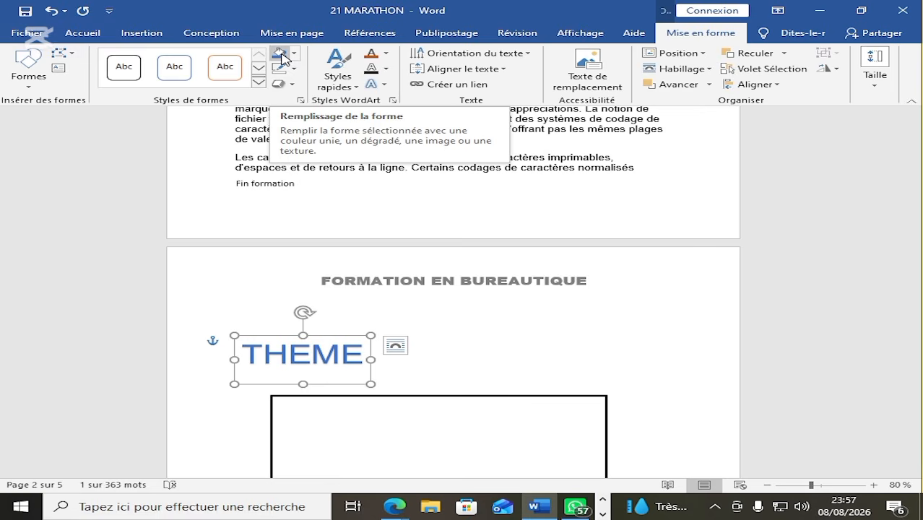
click(386, 56)
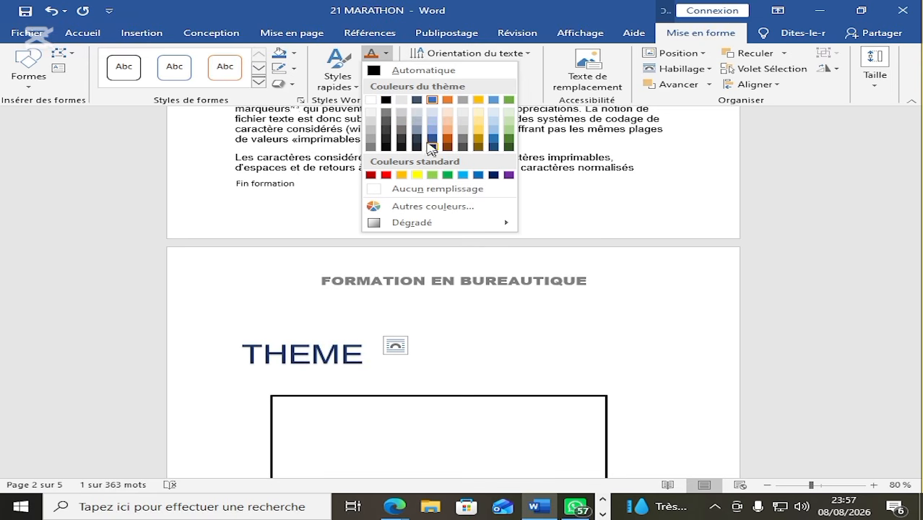
click(387, 55)
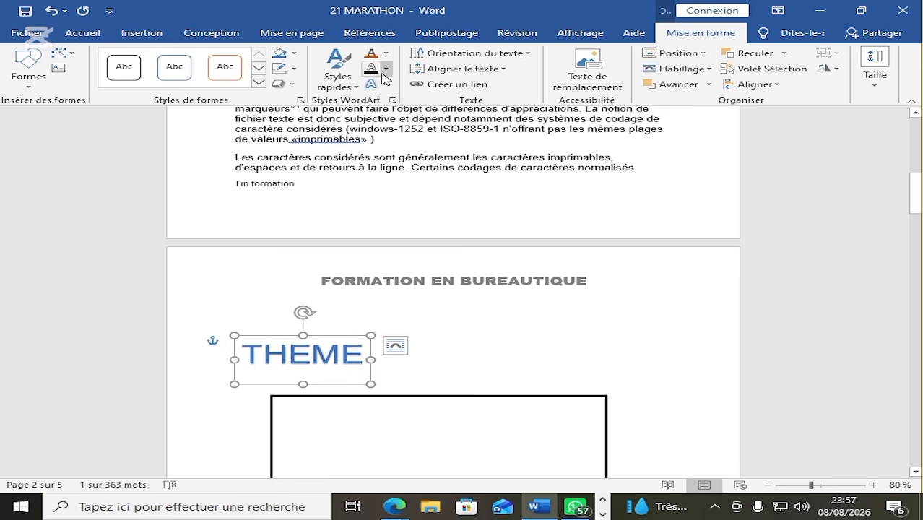
click(386, 67)
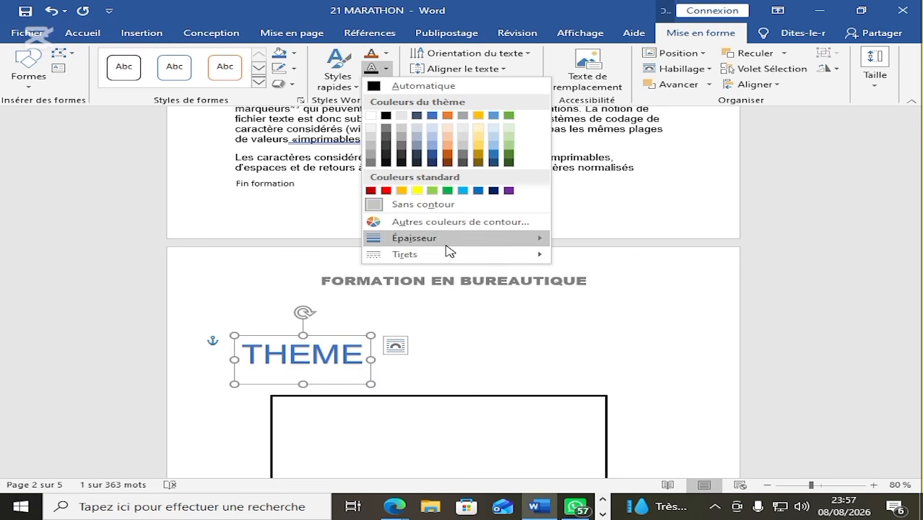
mouse_move(448, 245)
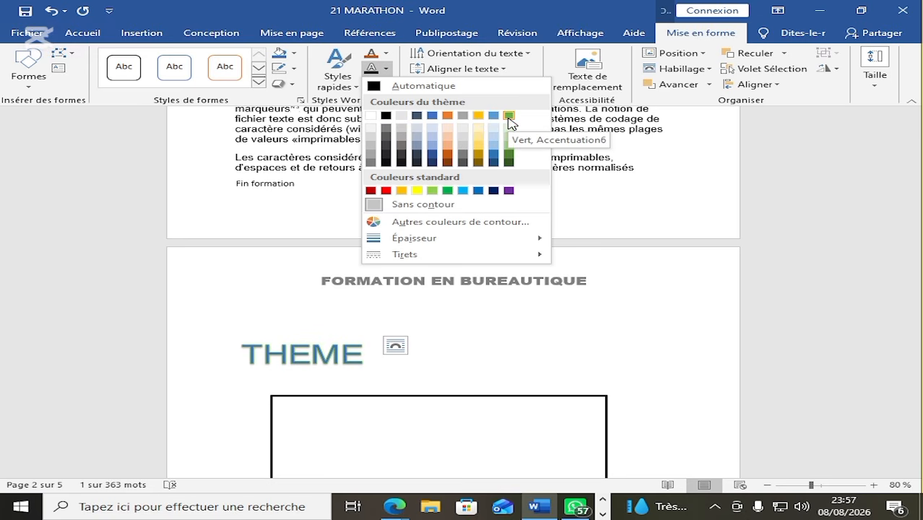
click(509, 116)
click(525, 319)
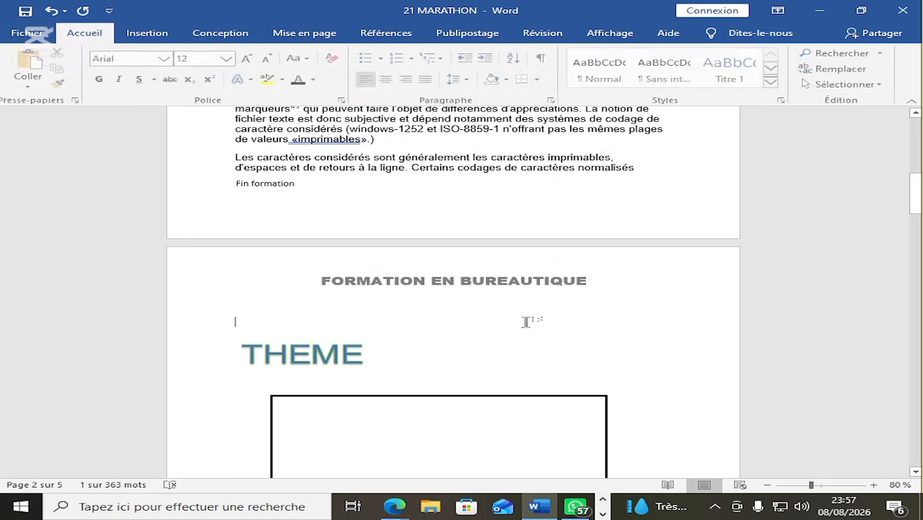
- Move the rectangular text box slightly up and to the right, and place the THEME WordArt inside it near its upper edge
click(435, 397)
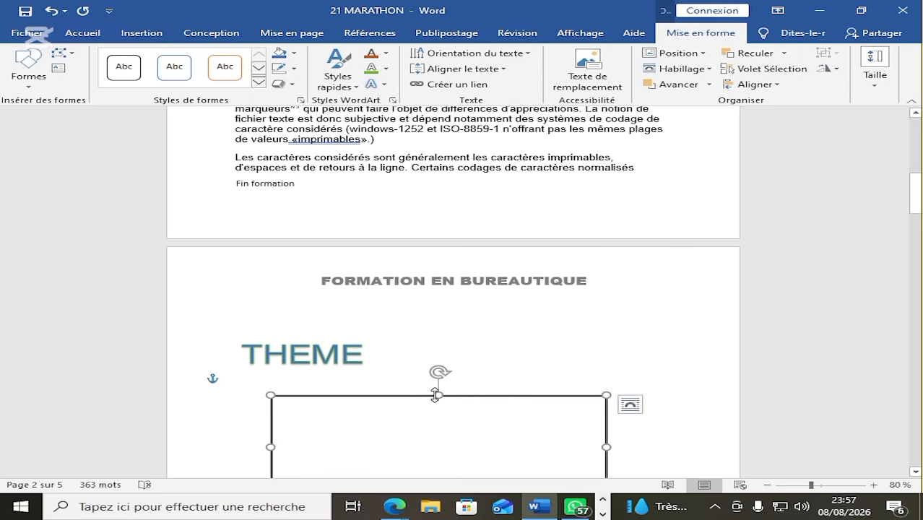
drag(408, 399, 419, 378)
click(318, 337)
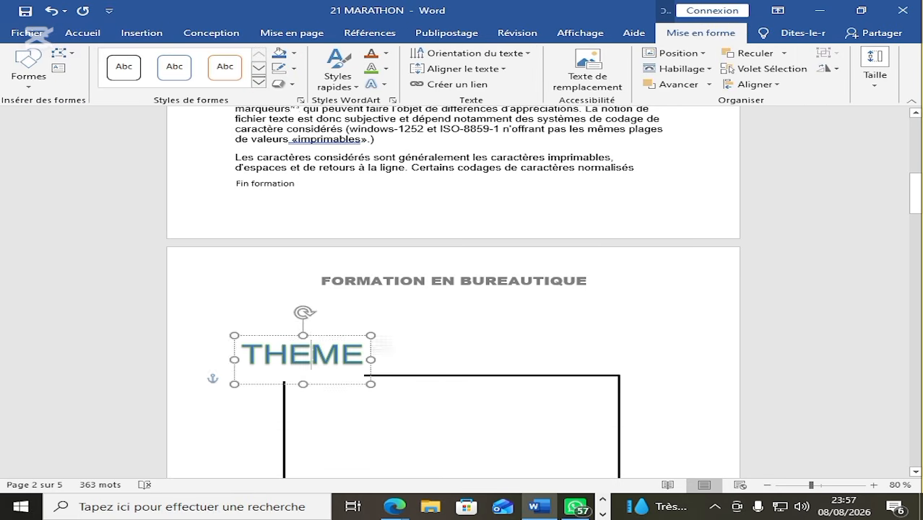
drag(318, 337, 440, 399)
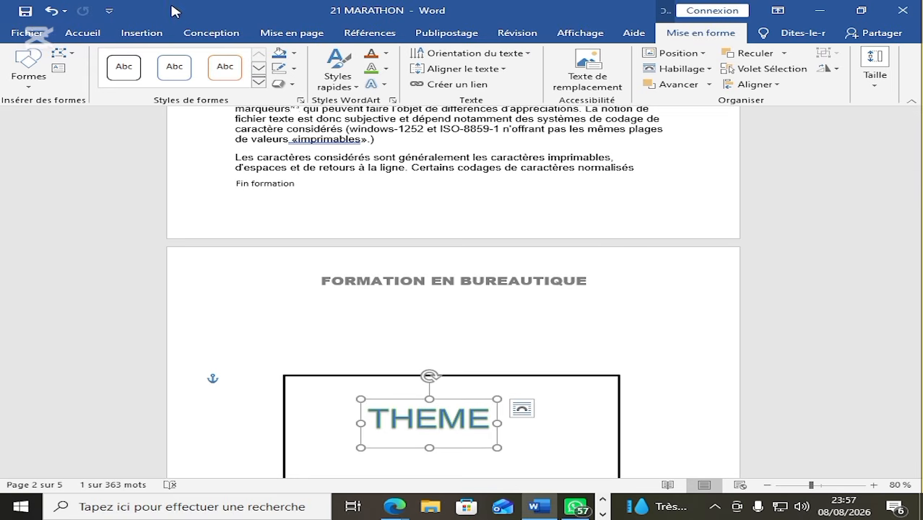